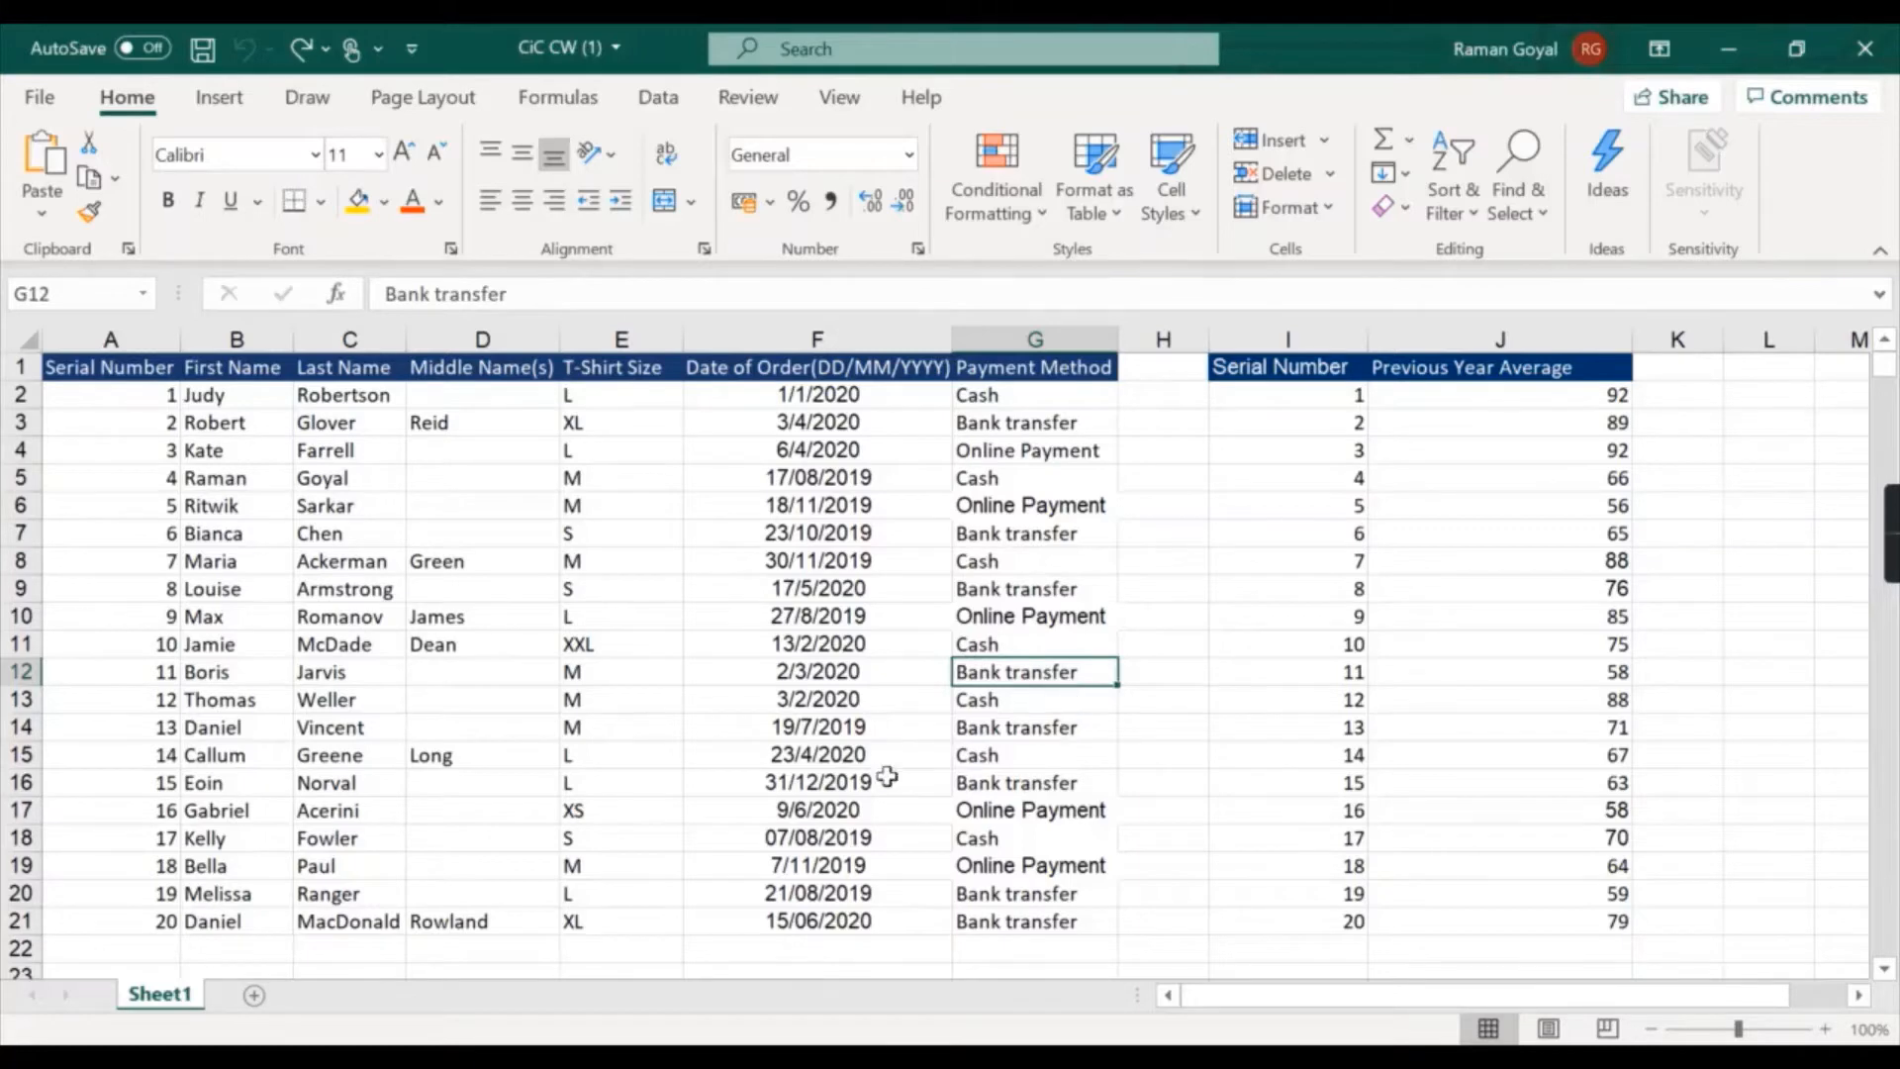
- Examine the different sizes listed in the T-Shirt Size column of the order table
click(590, 477)
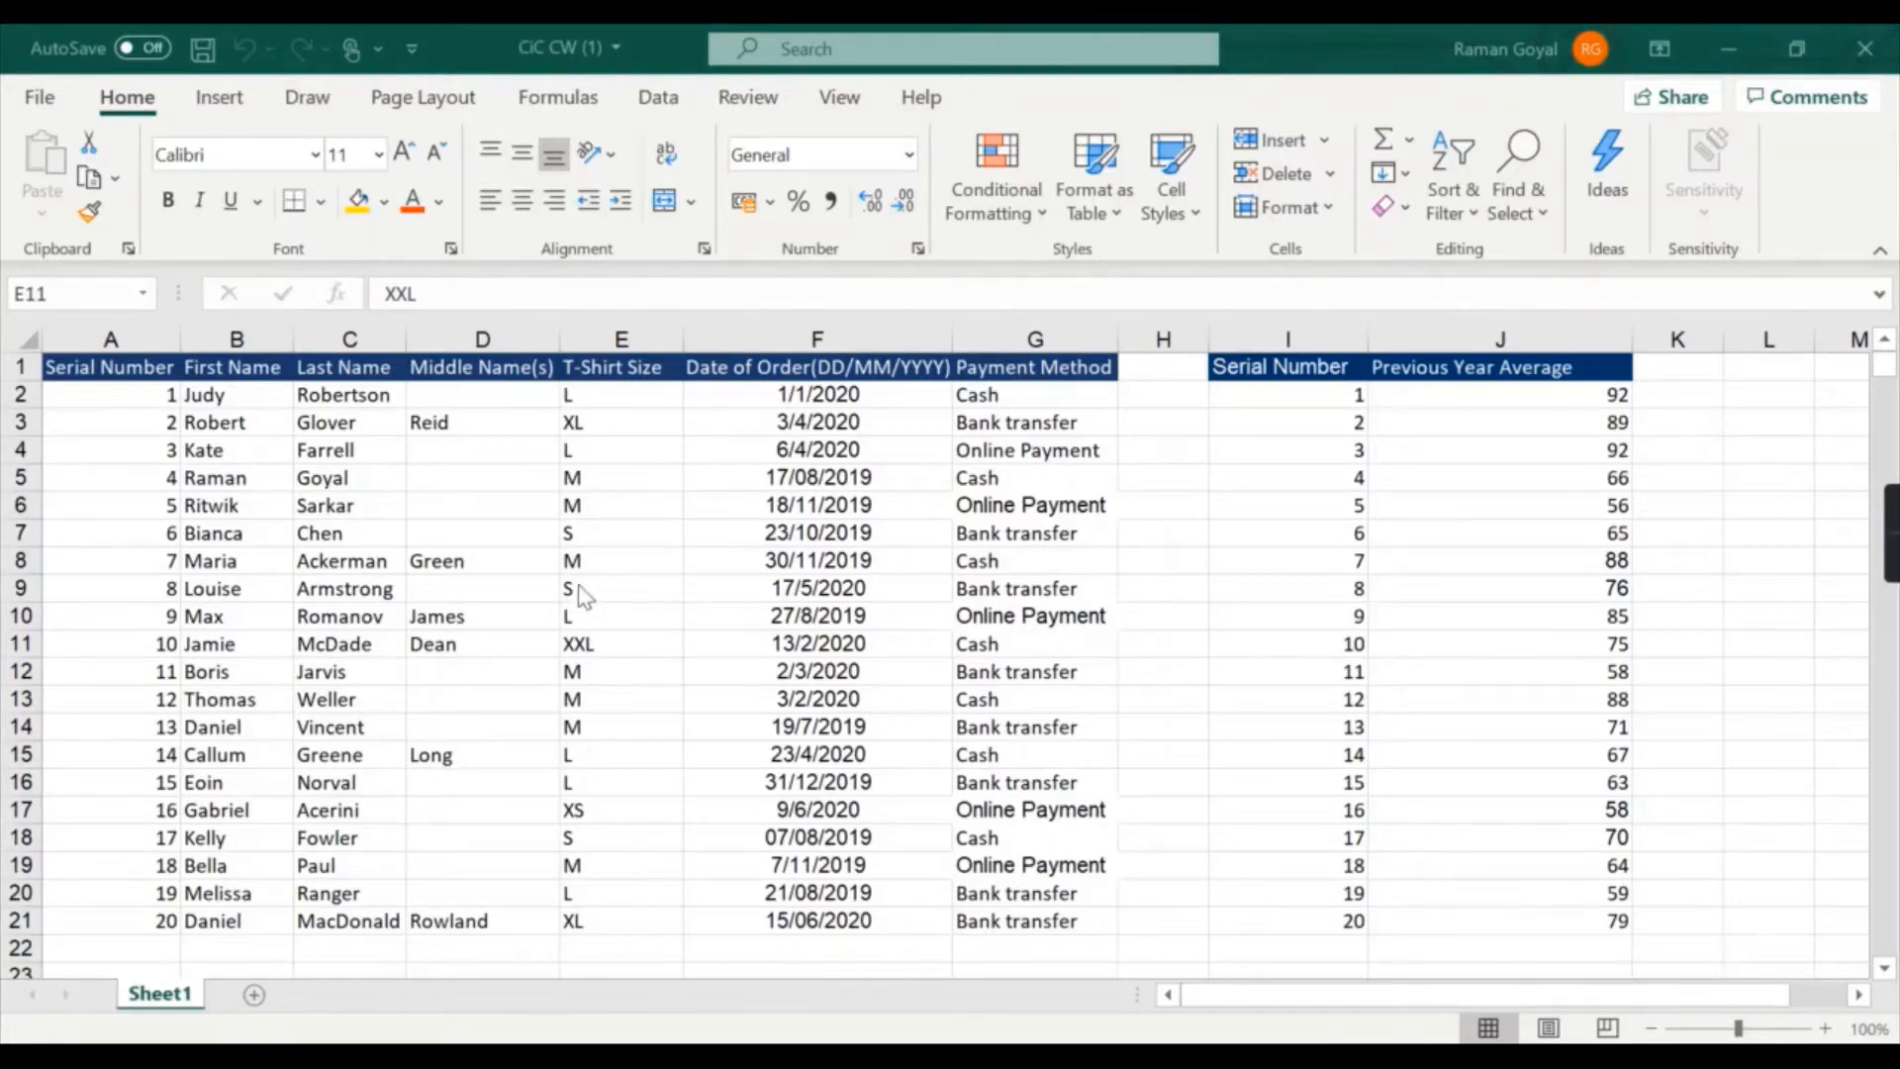
click(597, 805)
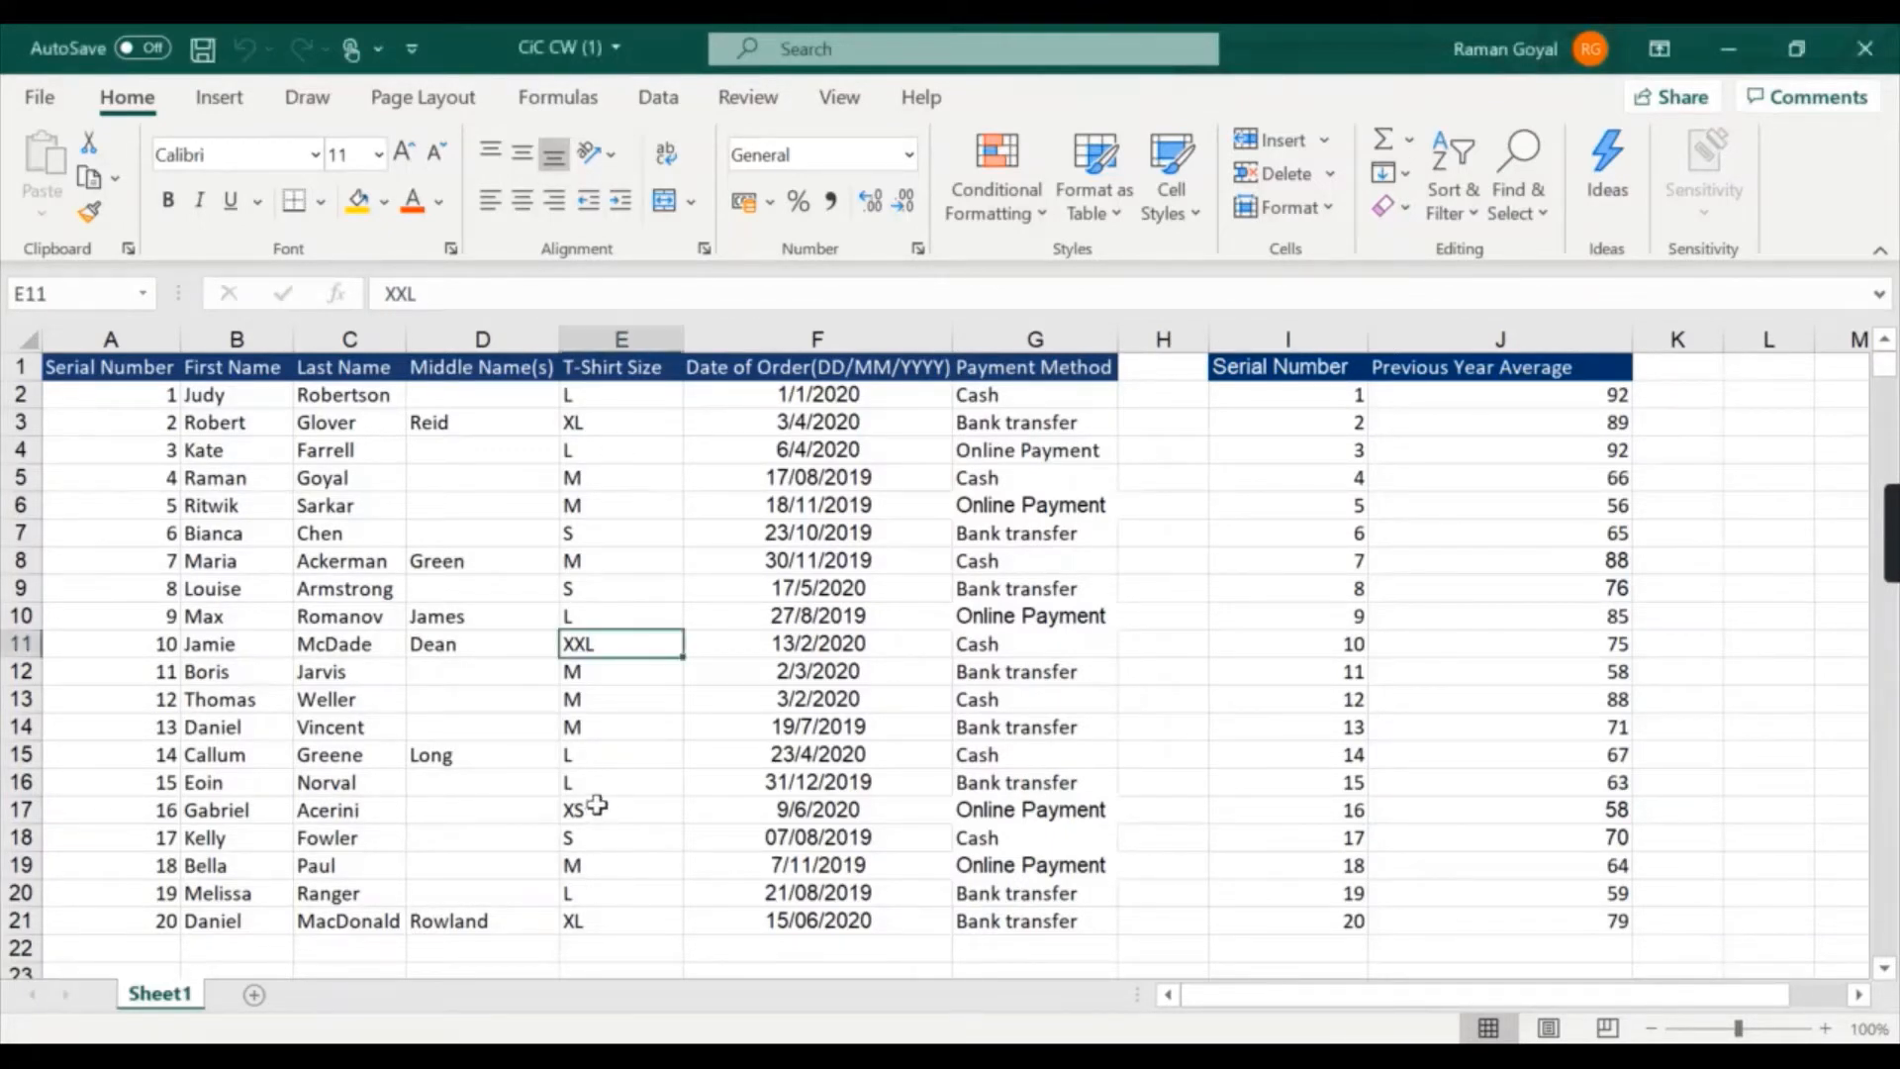
click(597, 806)
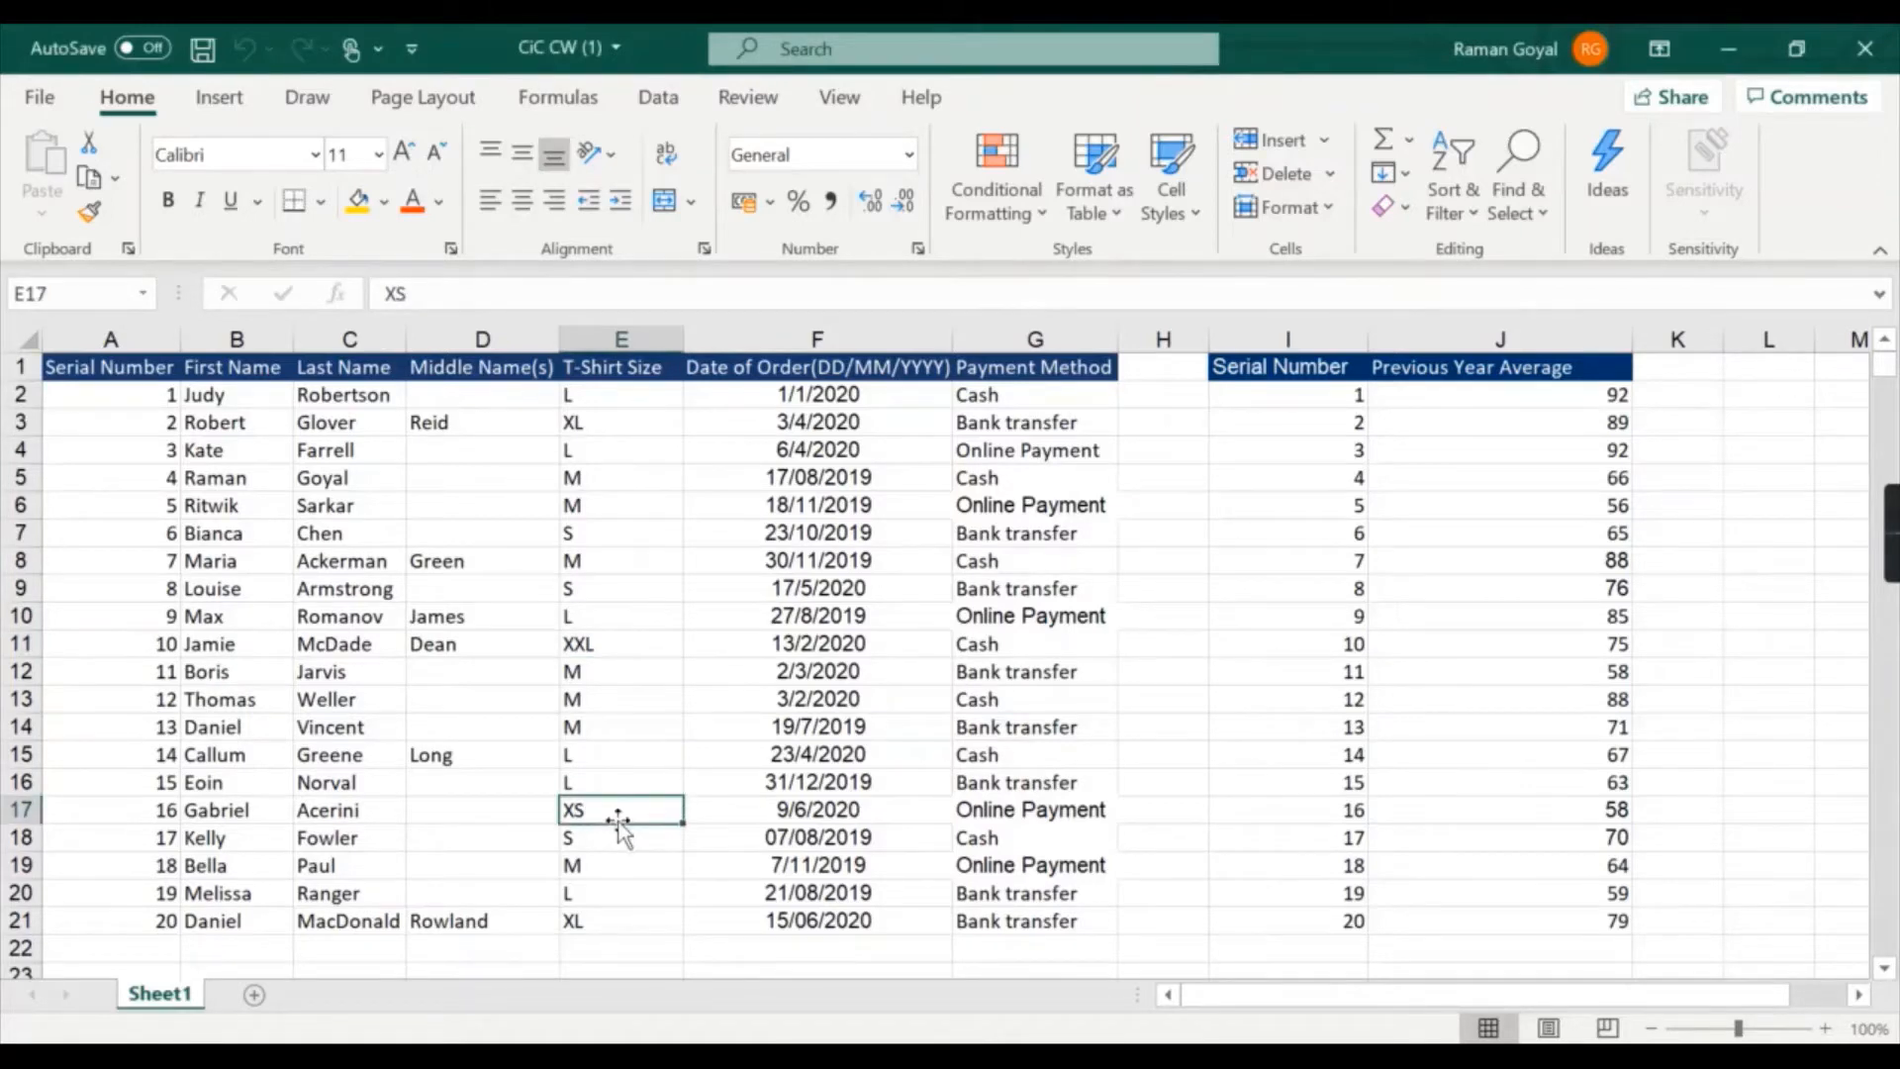
click(616, 590)
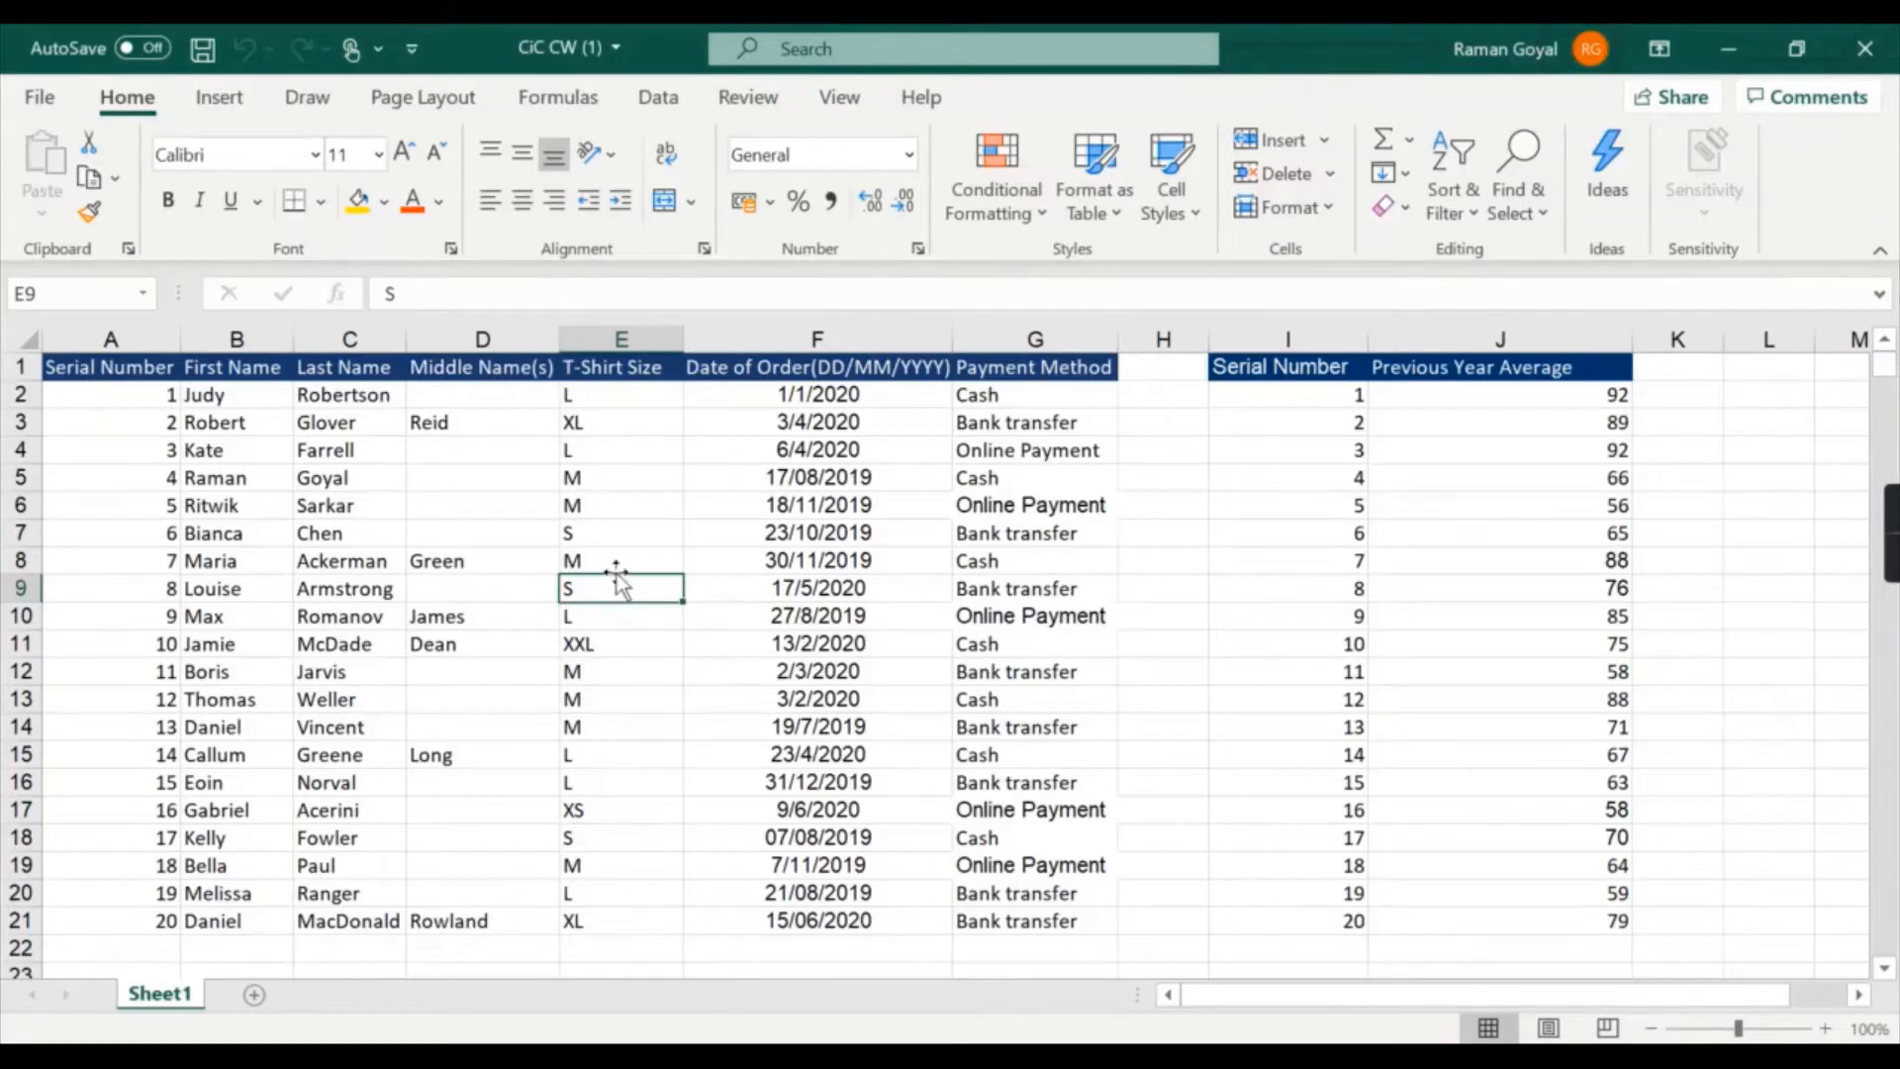
click(615, 560)
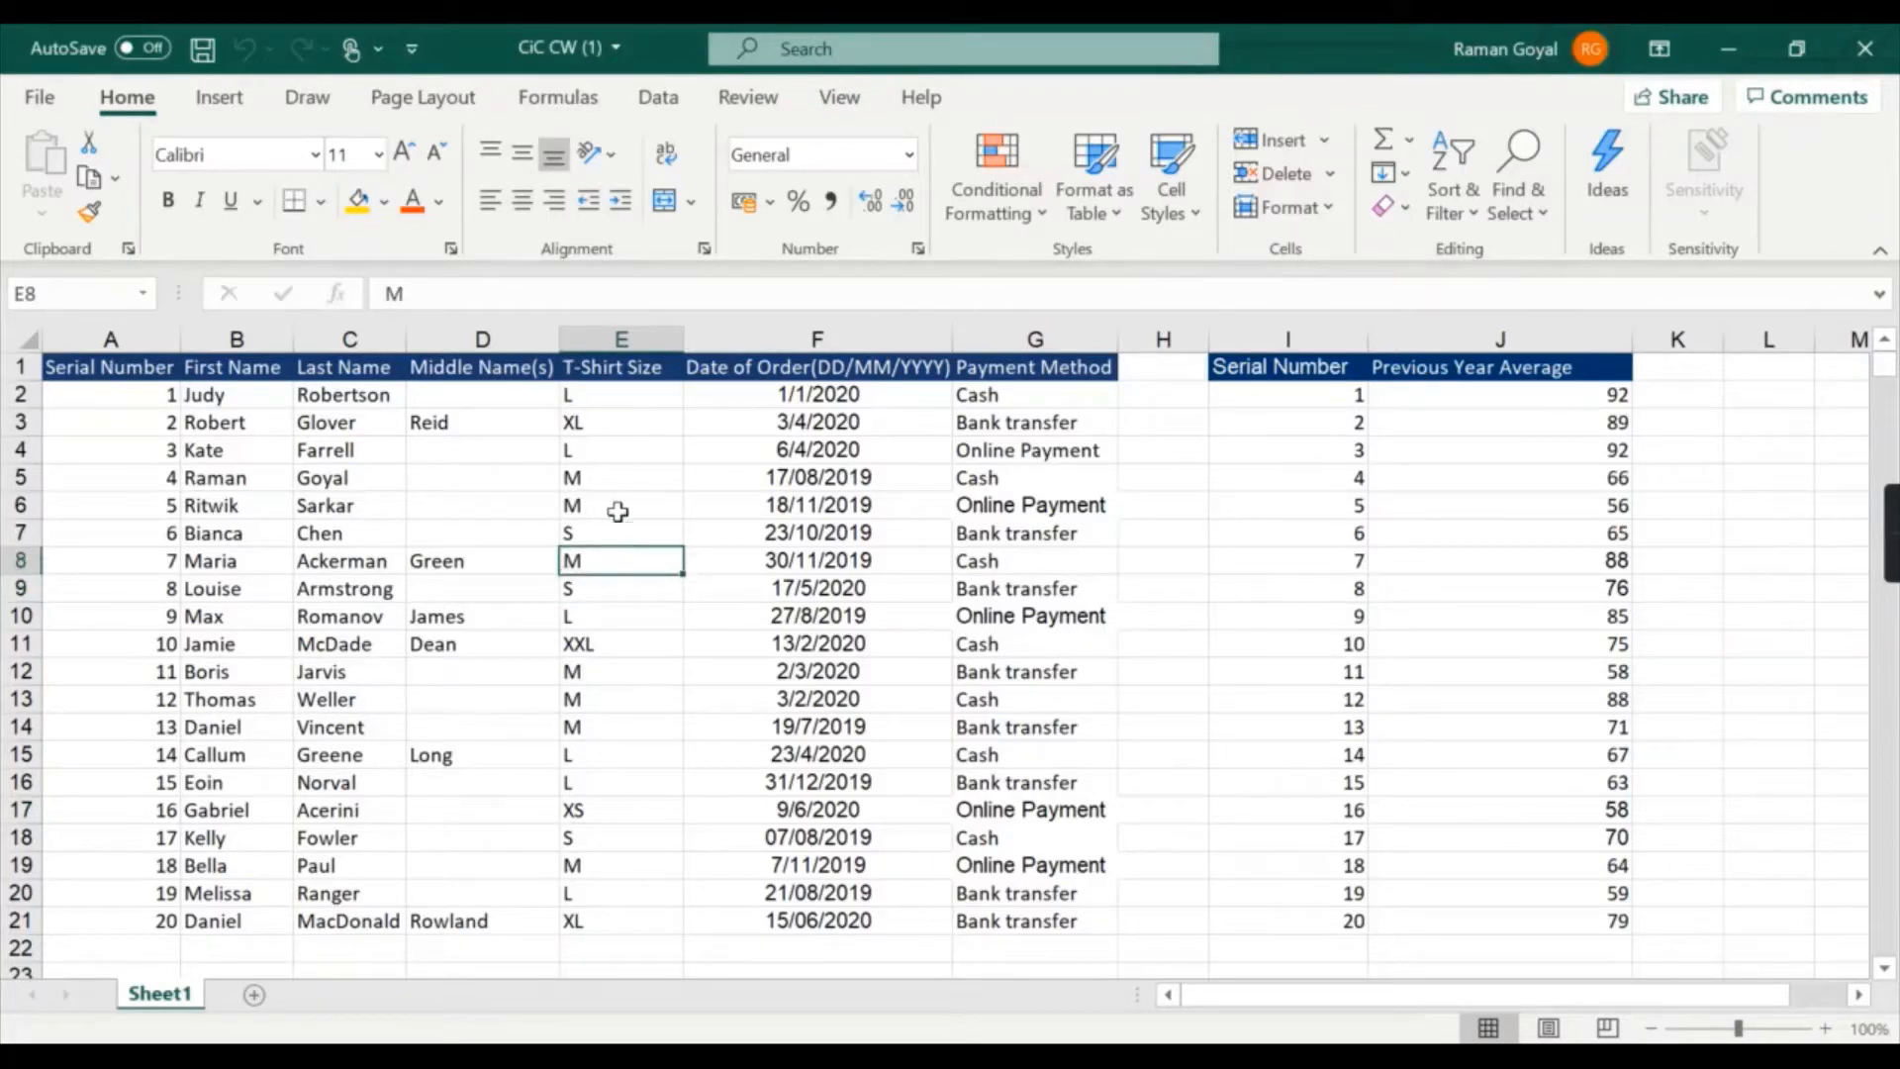
click(603, 451)
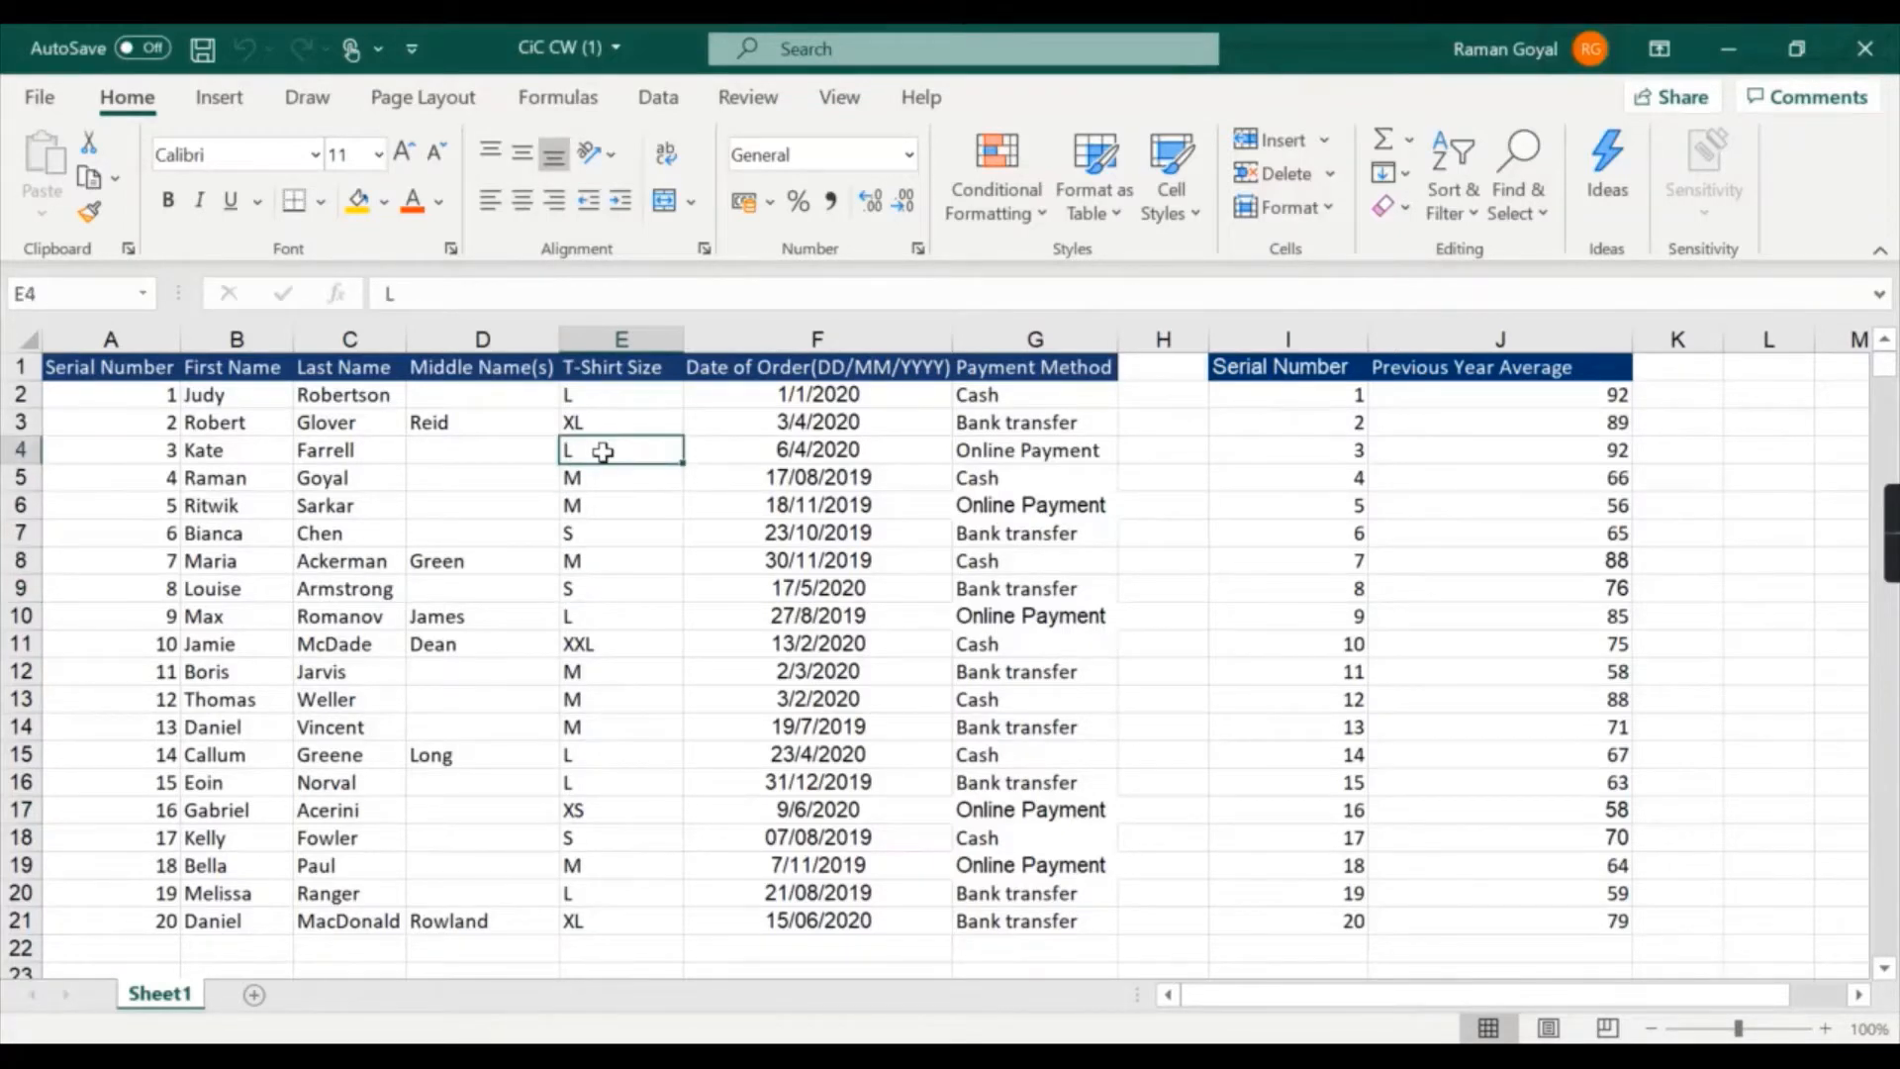
click(606, 427)
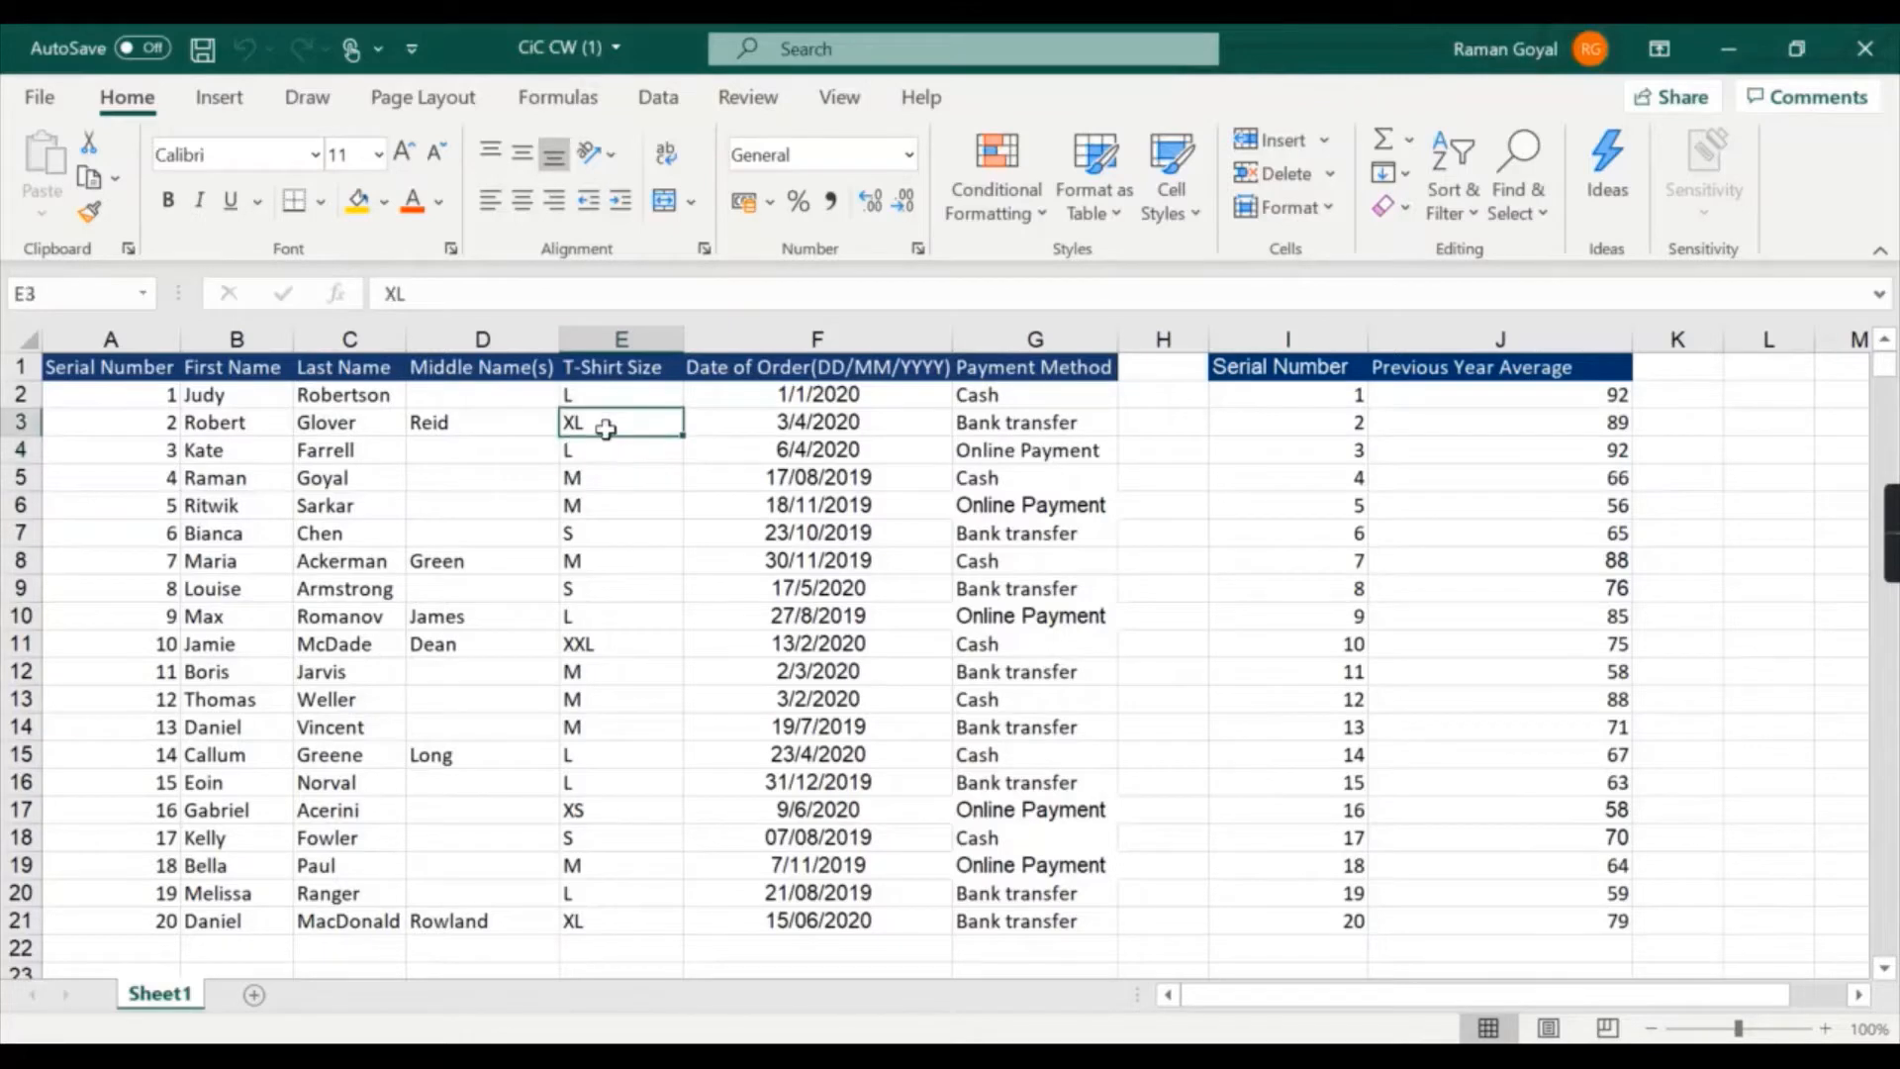
click(644, 650)
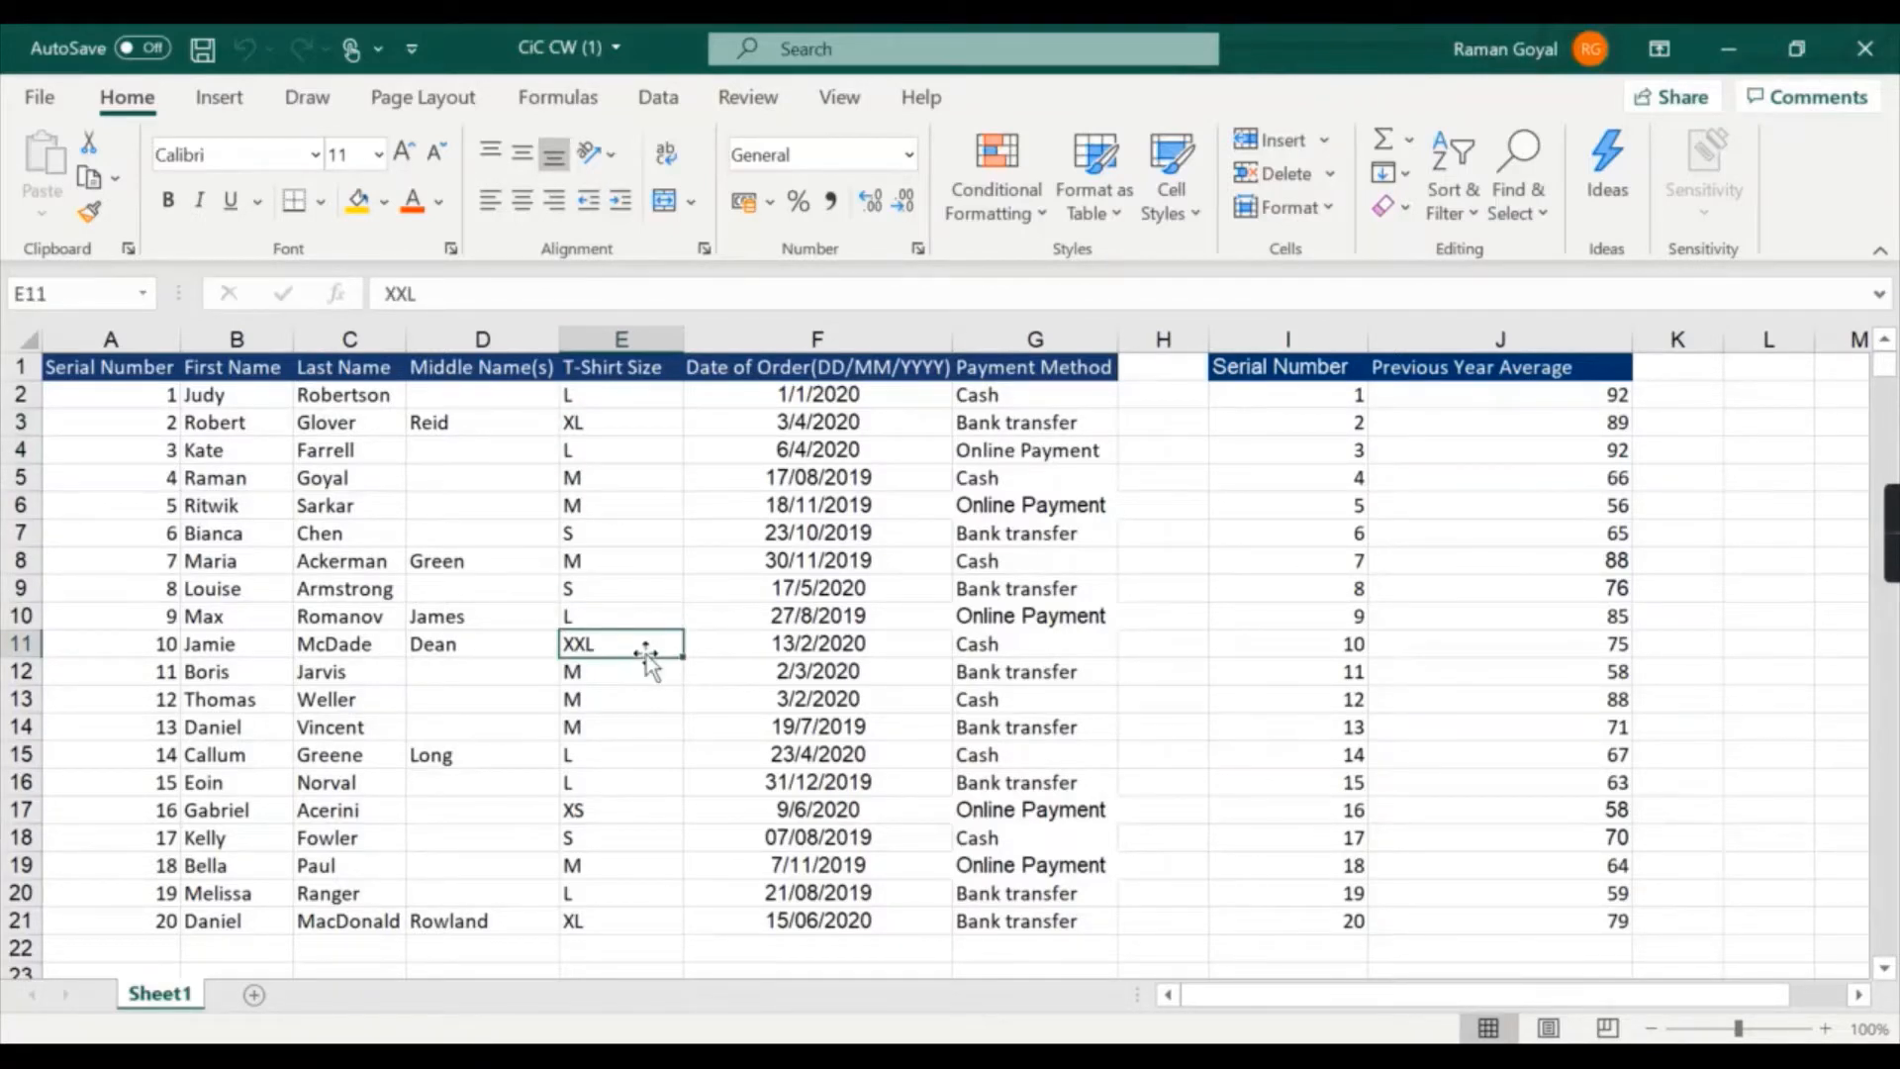
- Sort the order table by T-Shirt Size from A to Z
click(629, 404)
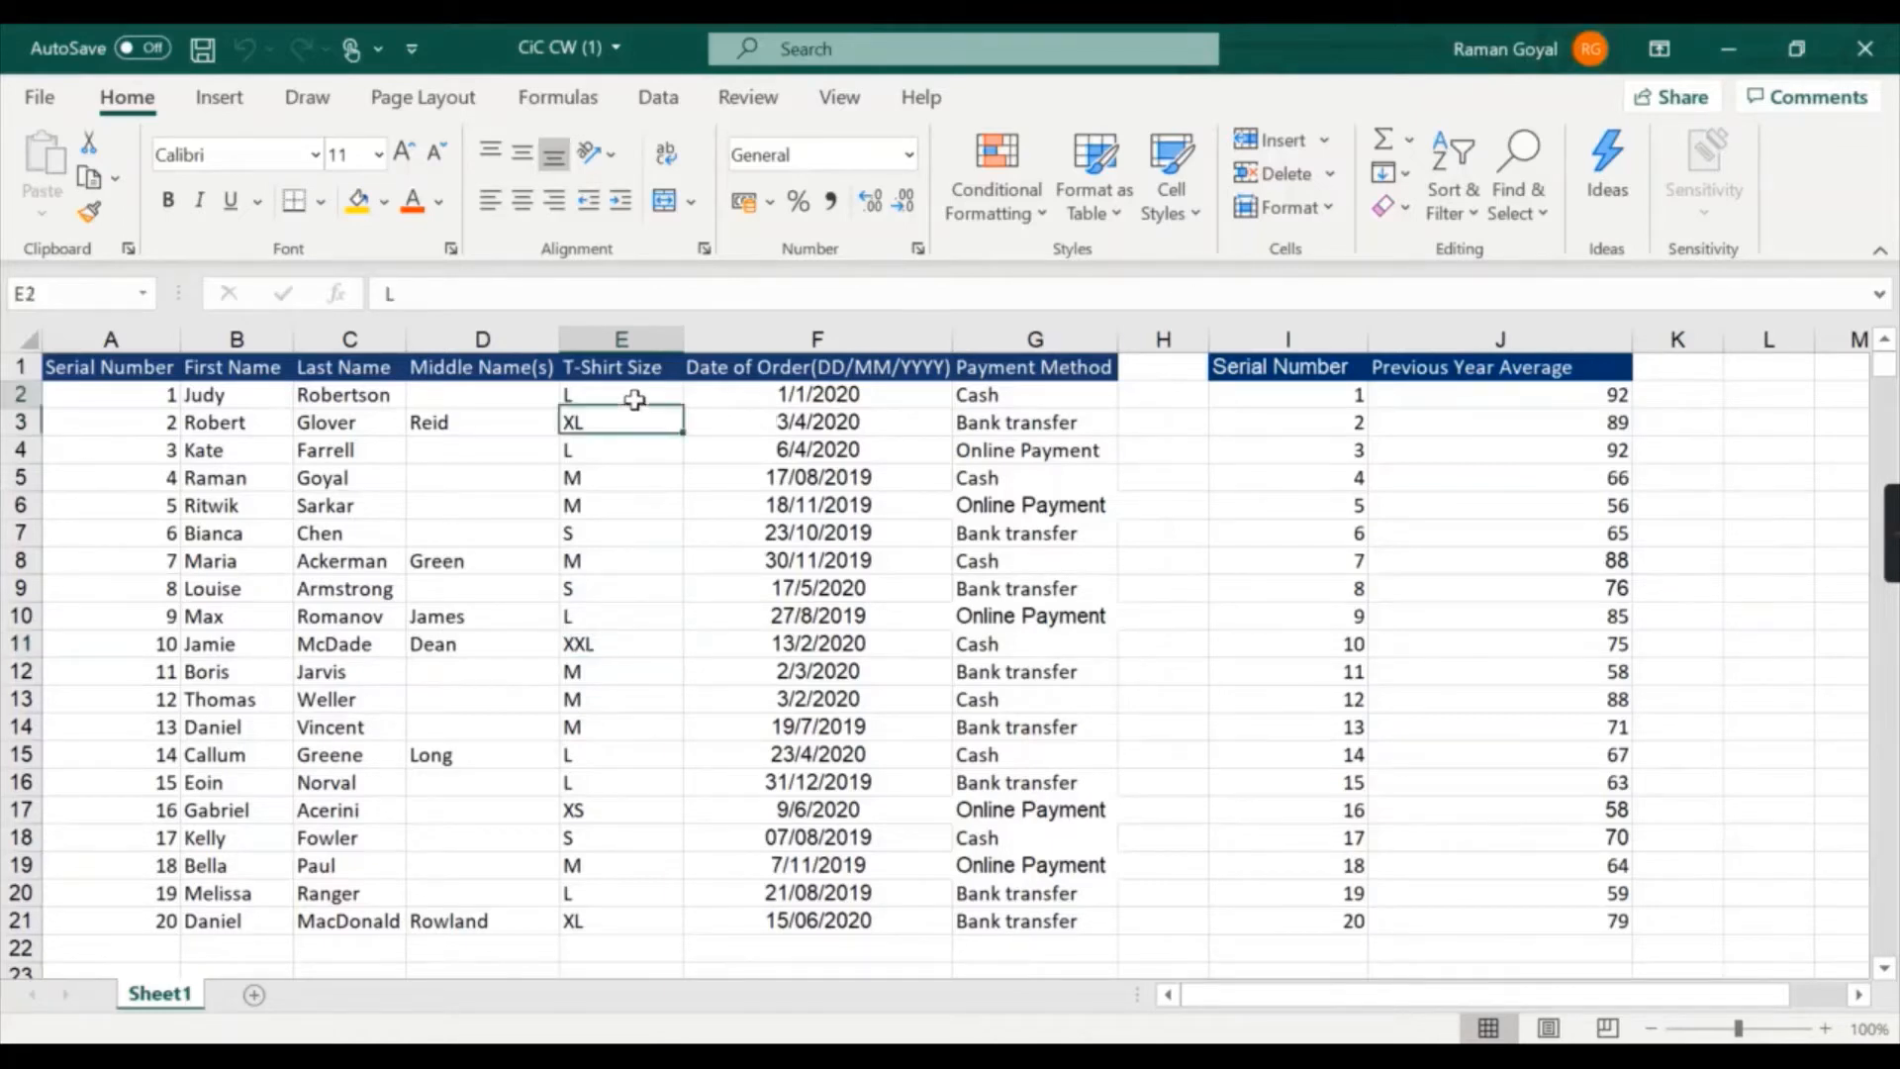
click(1451, 208)
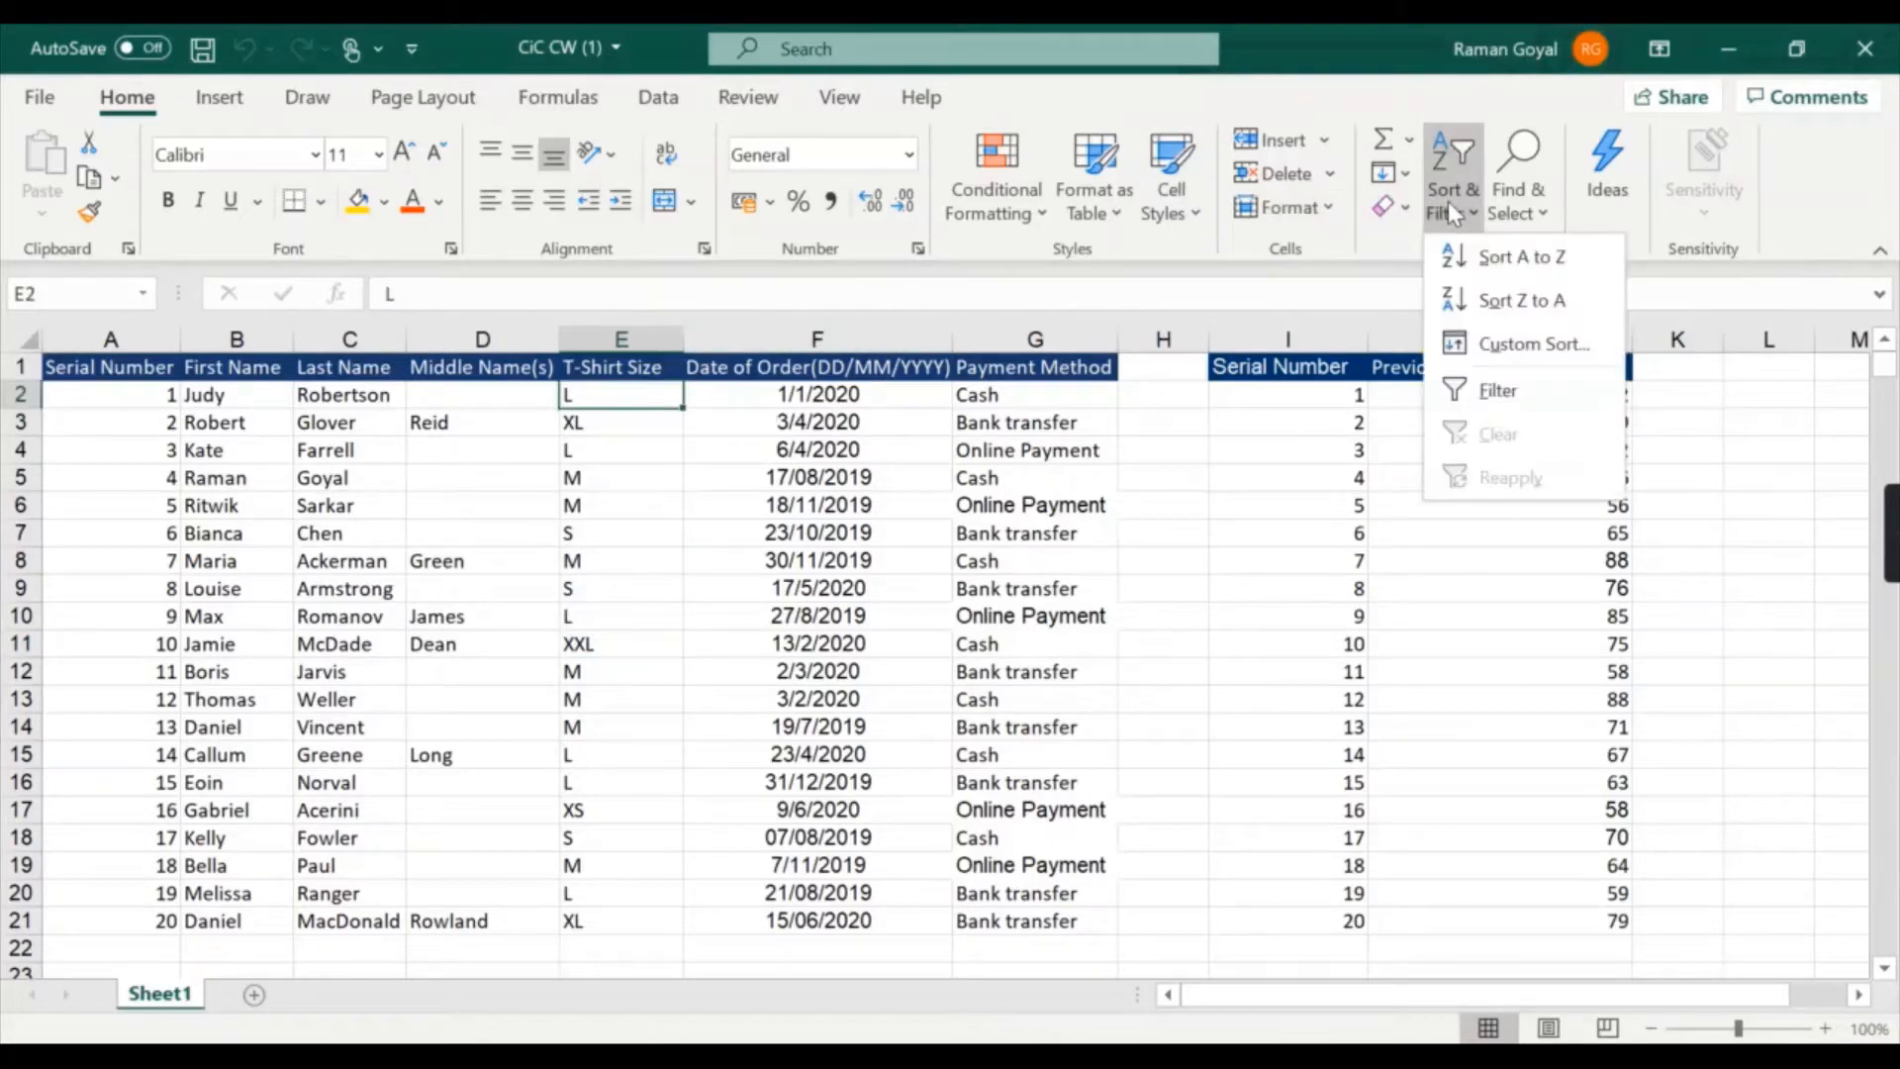
click(1457, 259)
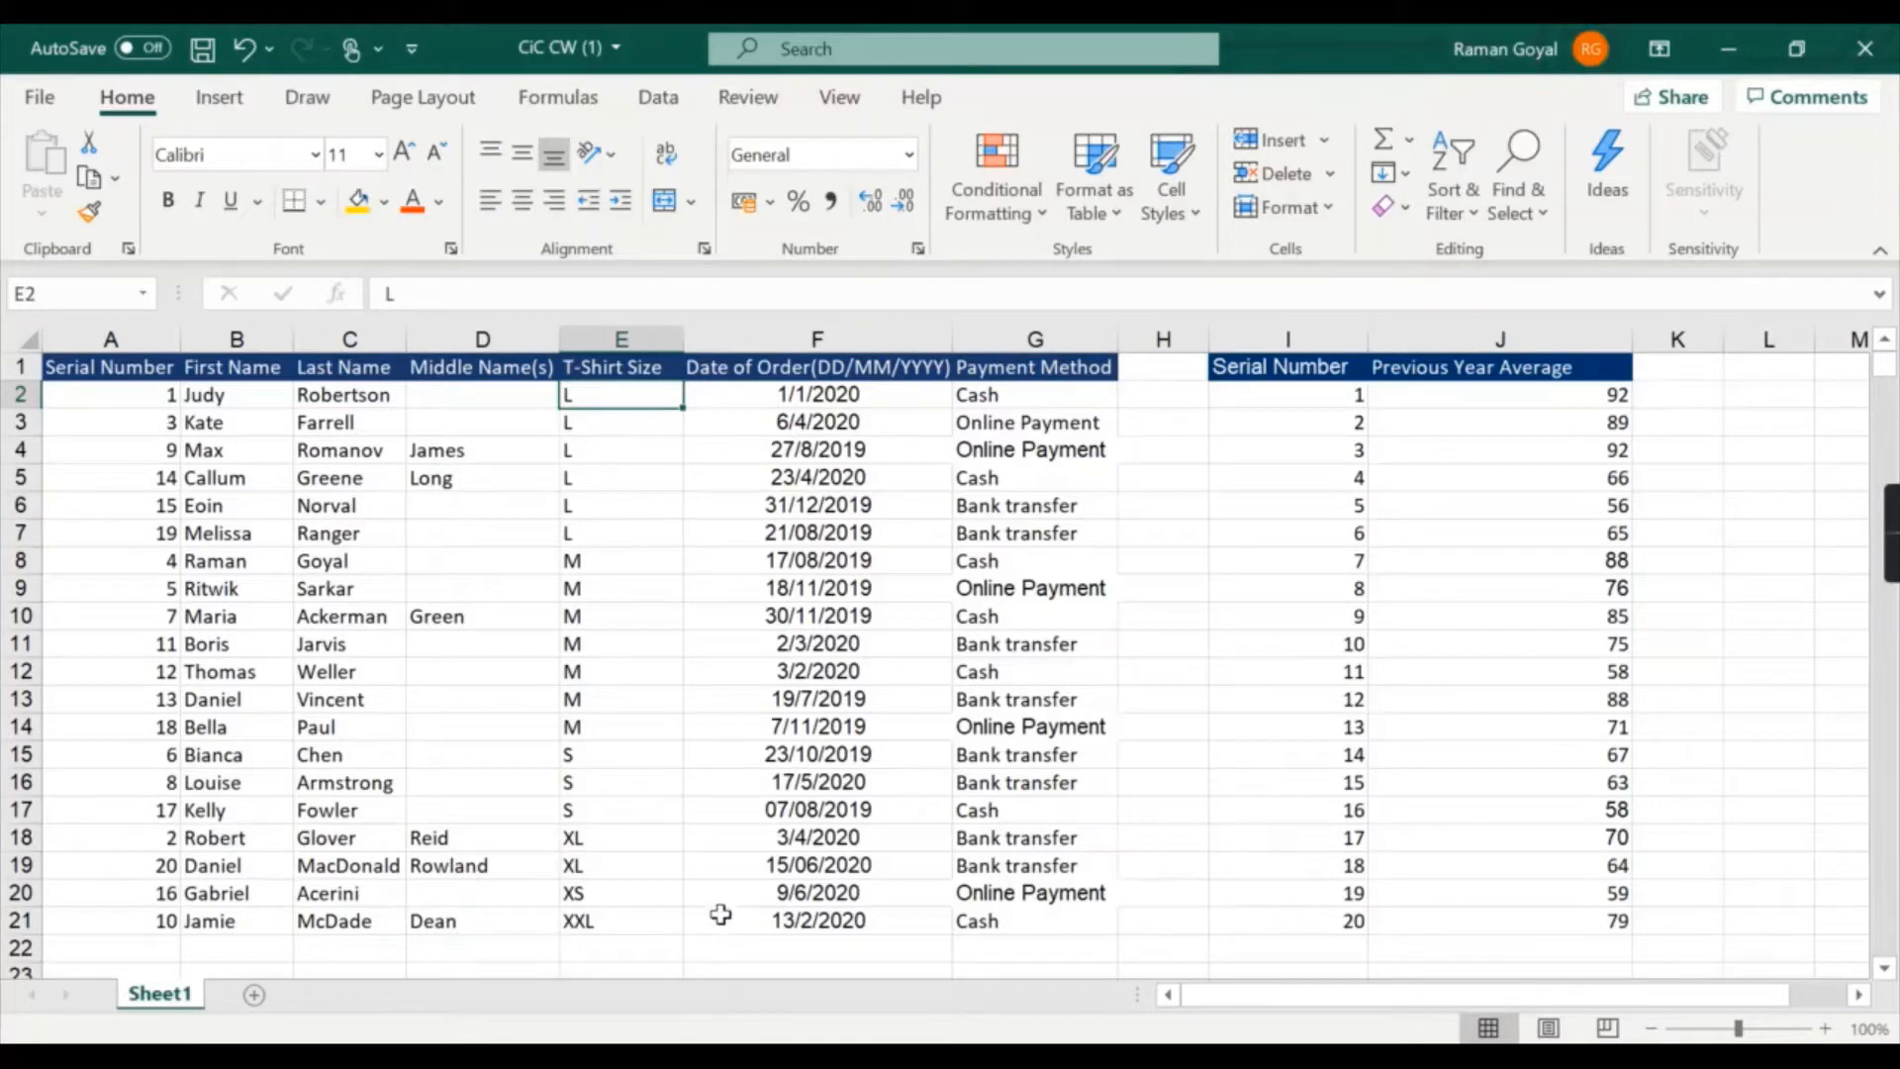
- Check the order of the sizes down the sorted T-Shirt Size column and undo the A to Z sort
click(636, 497)
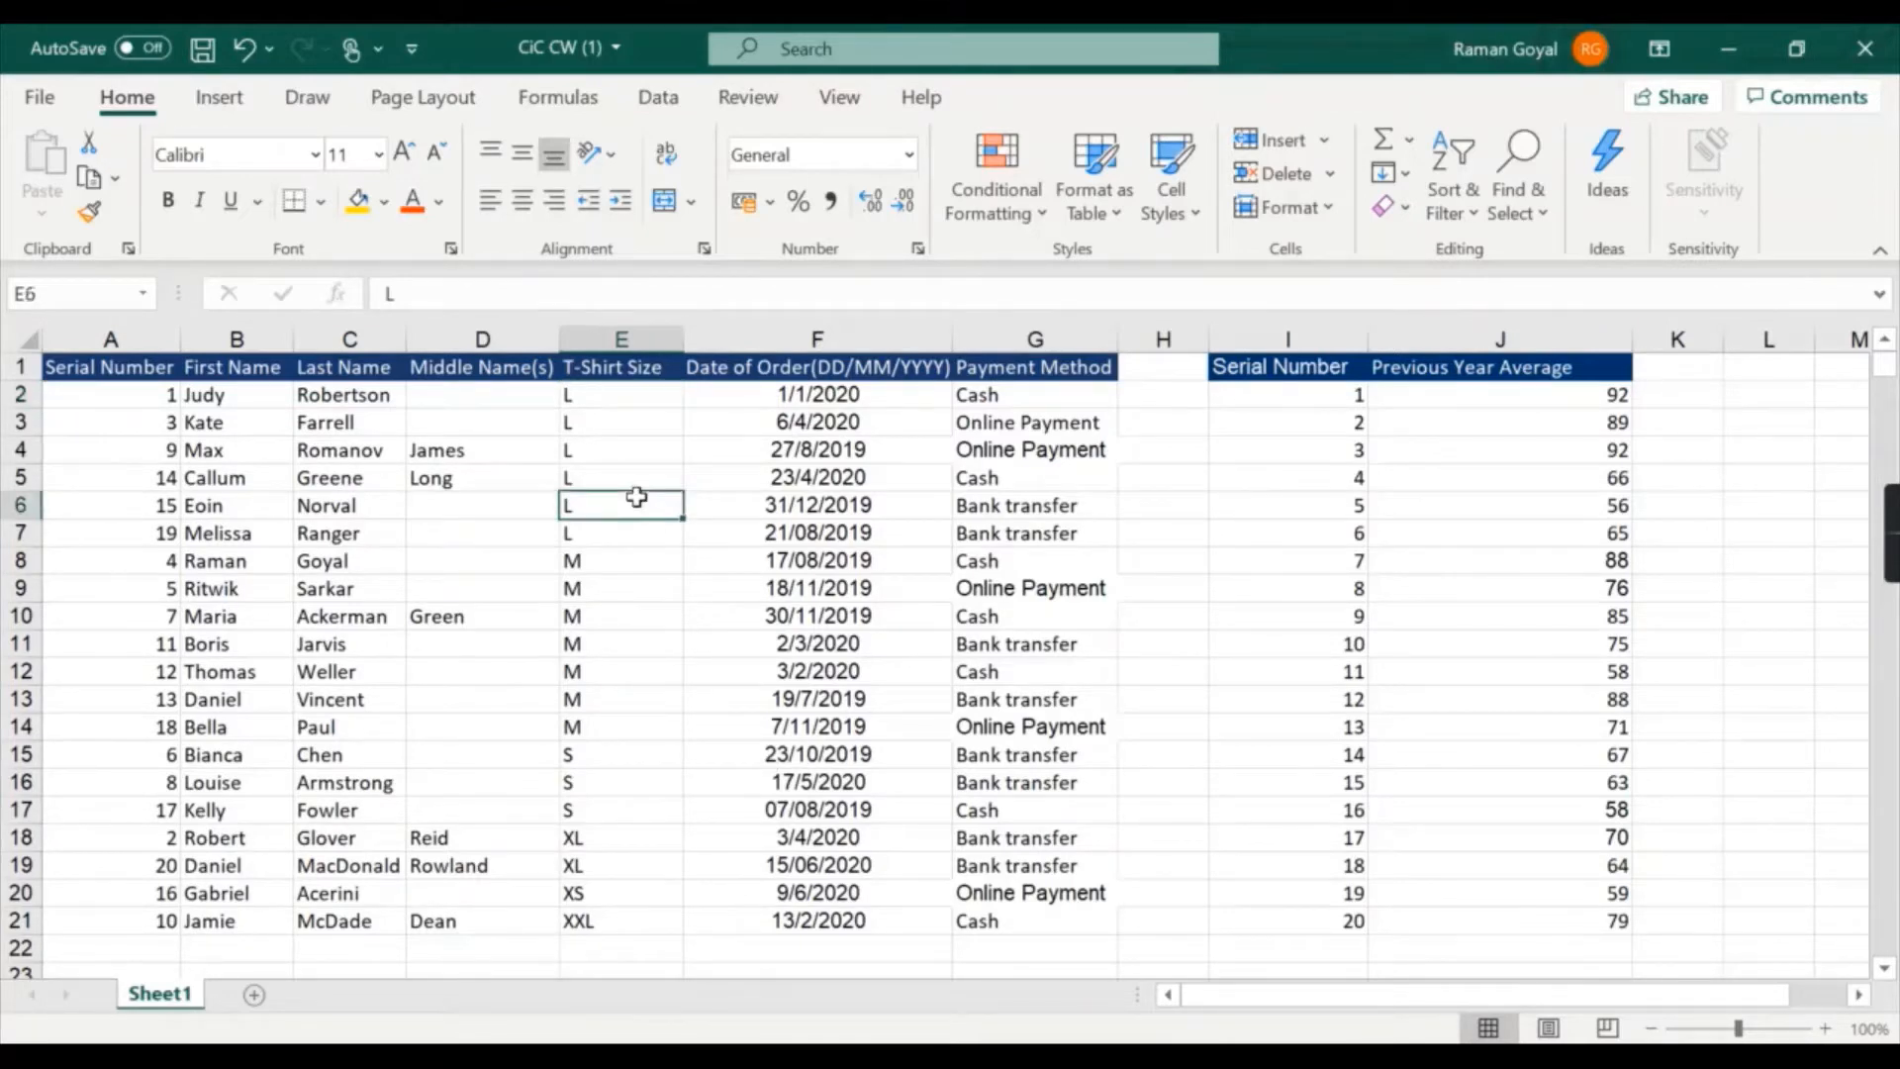
click(617, 641)
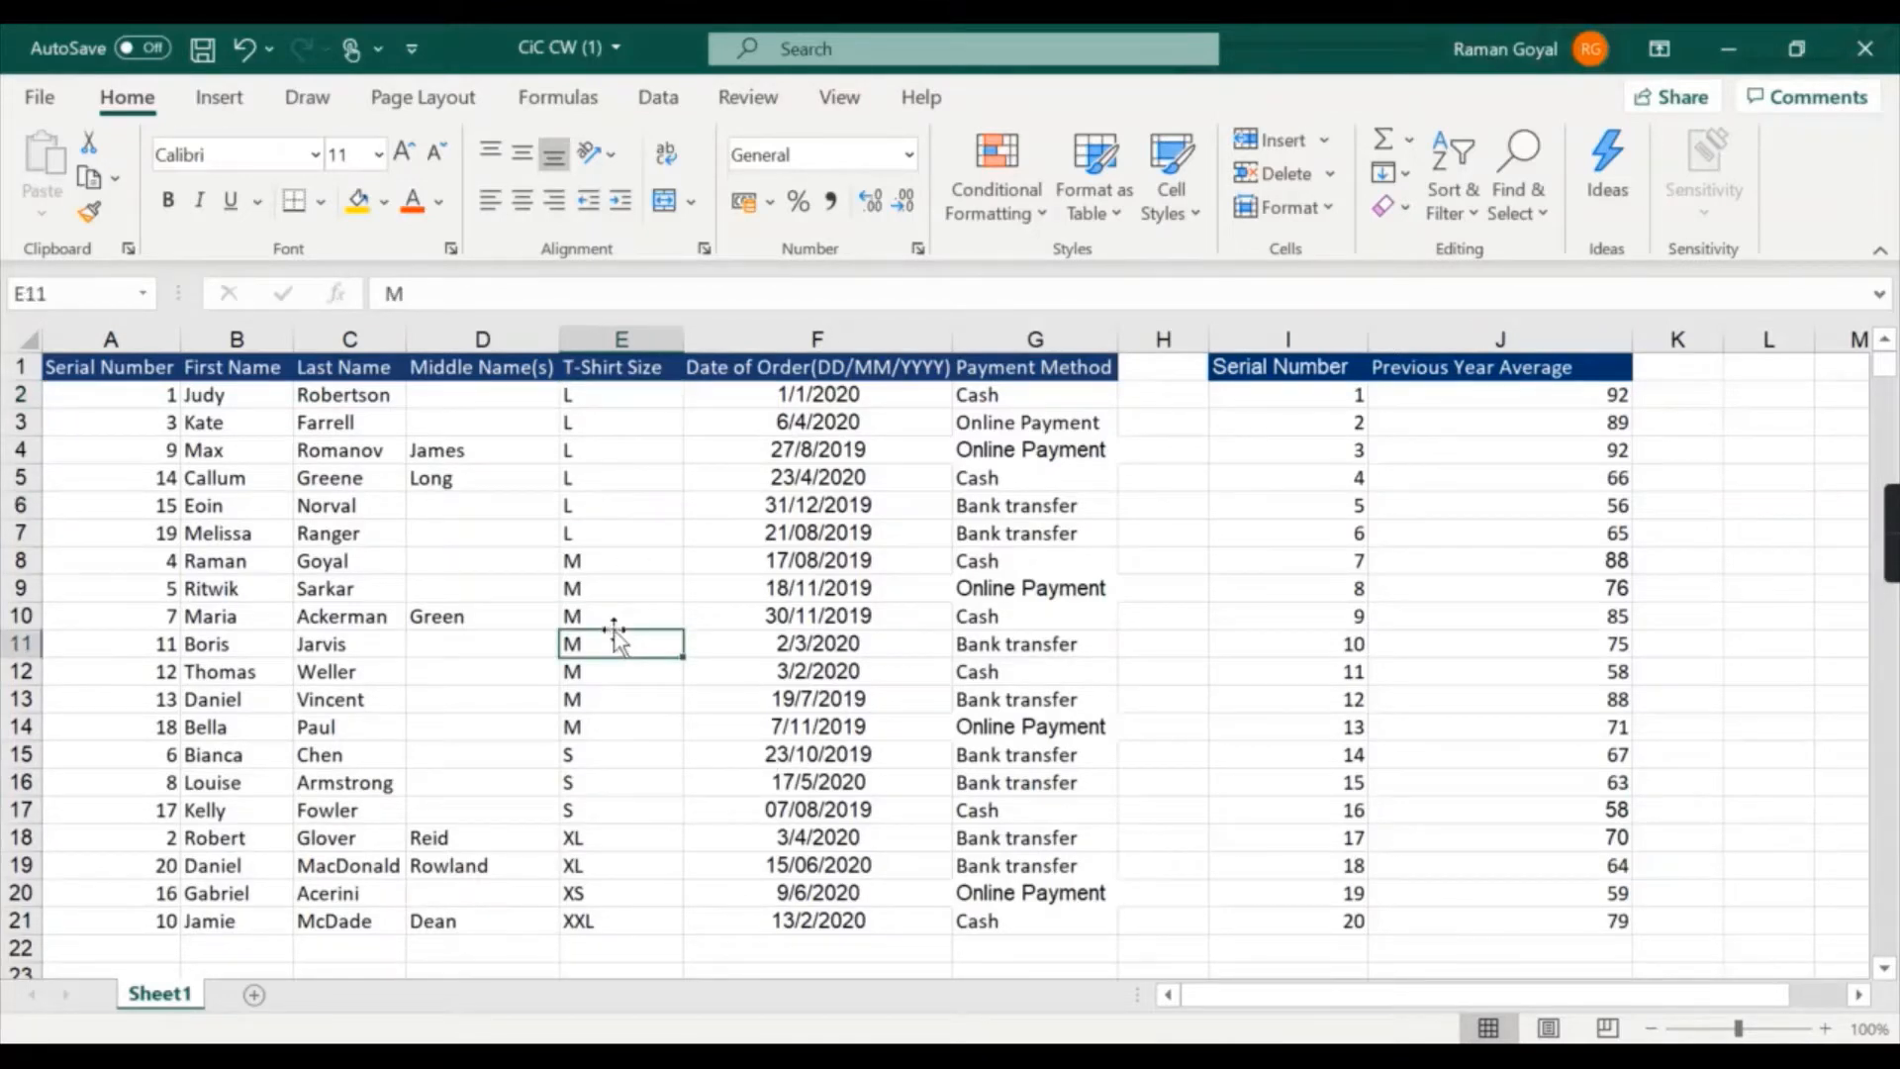
click(593, 777)
click(598, 844)
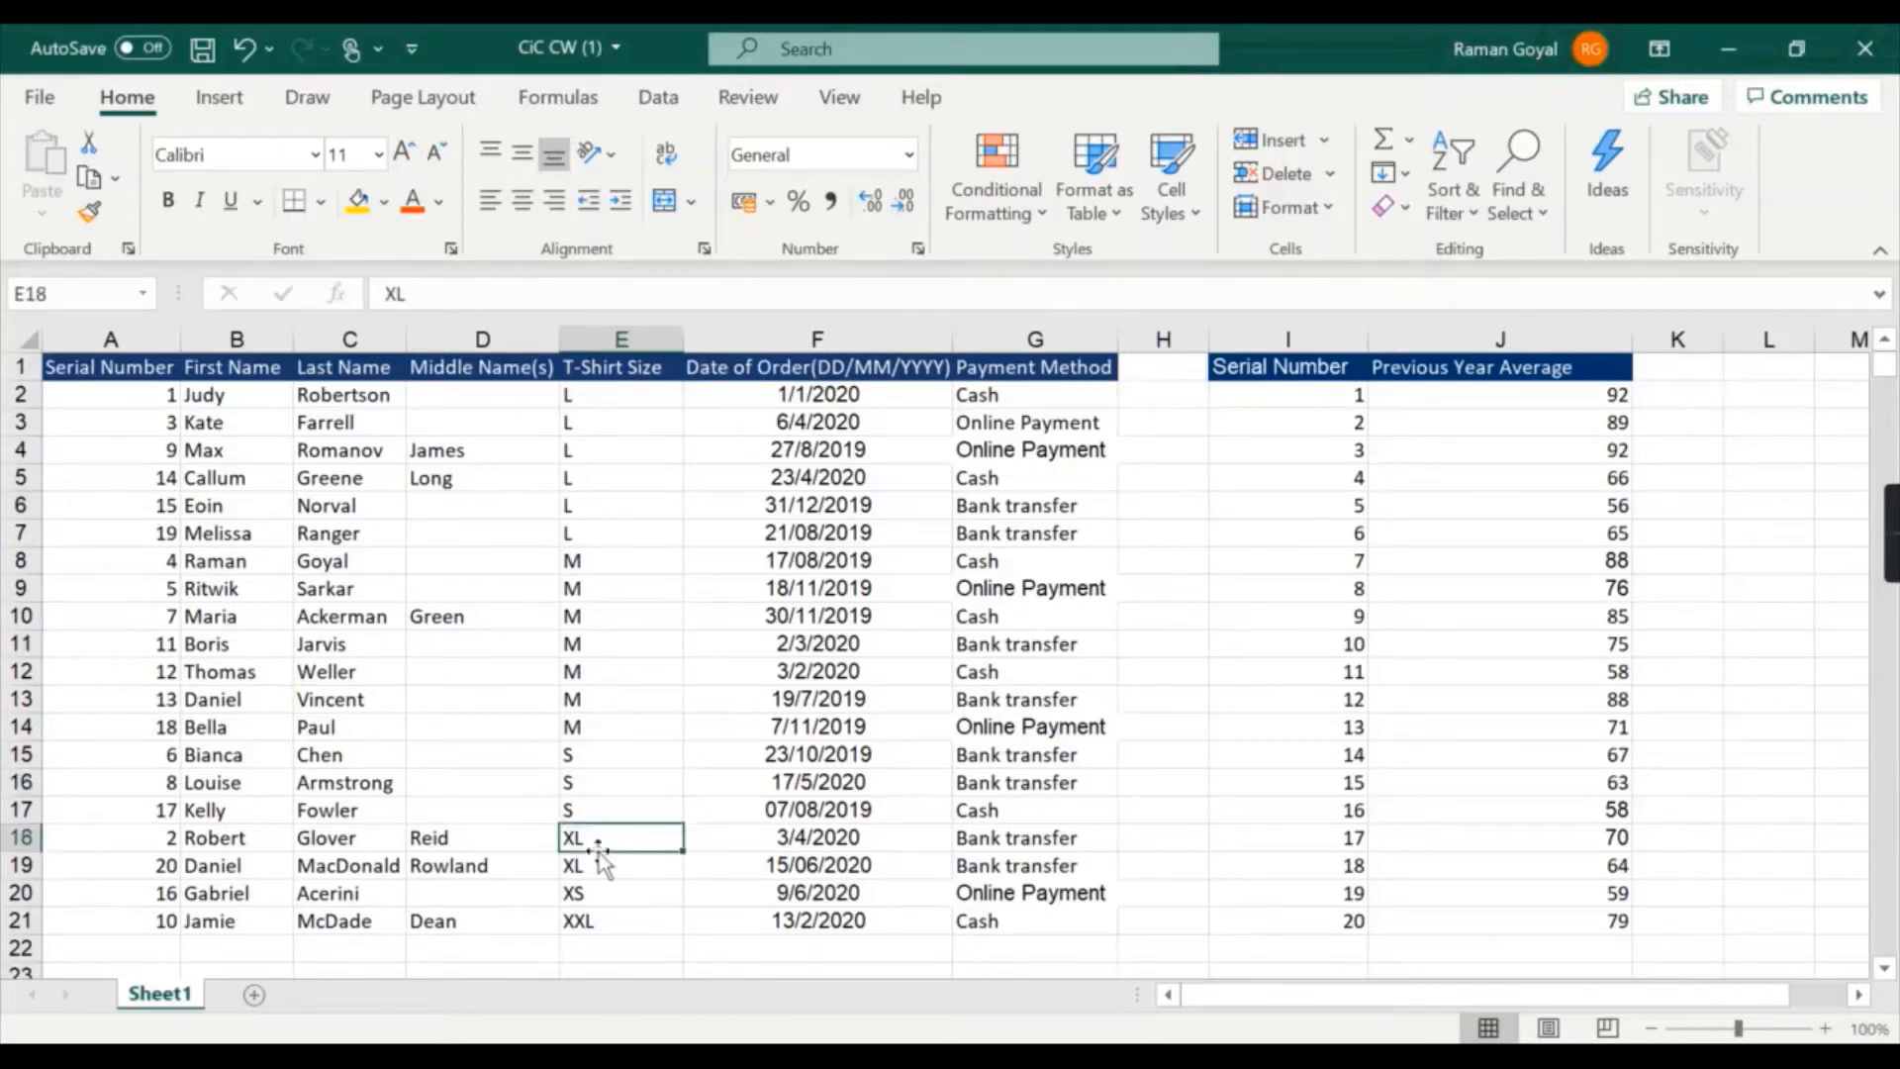
click(600, 895)
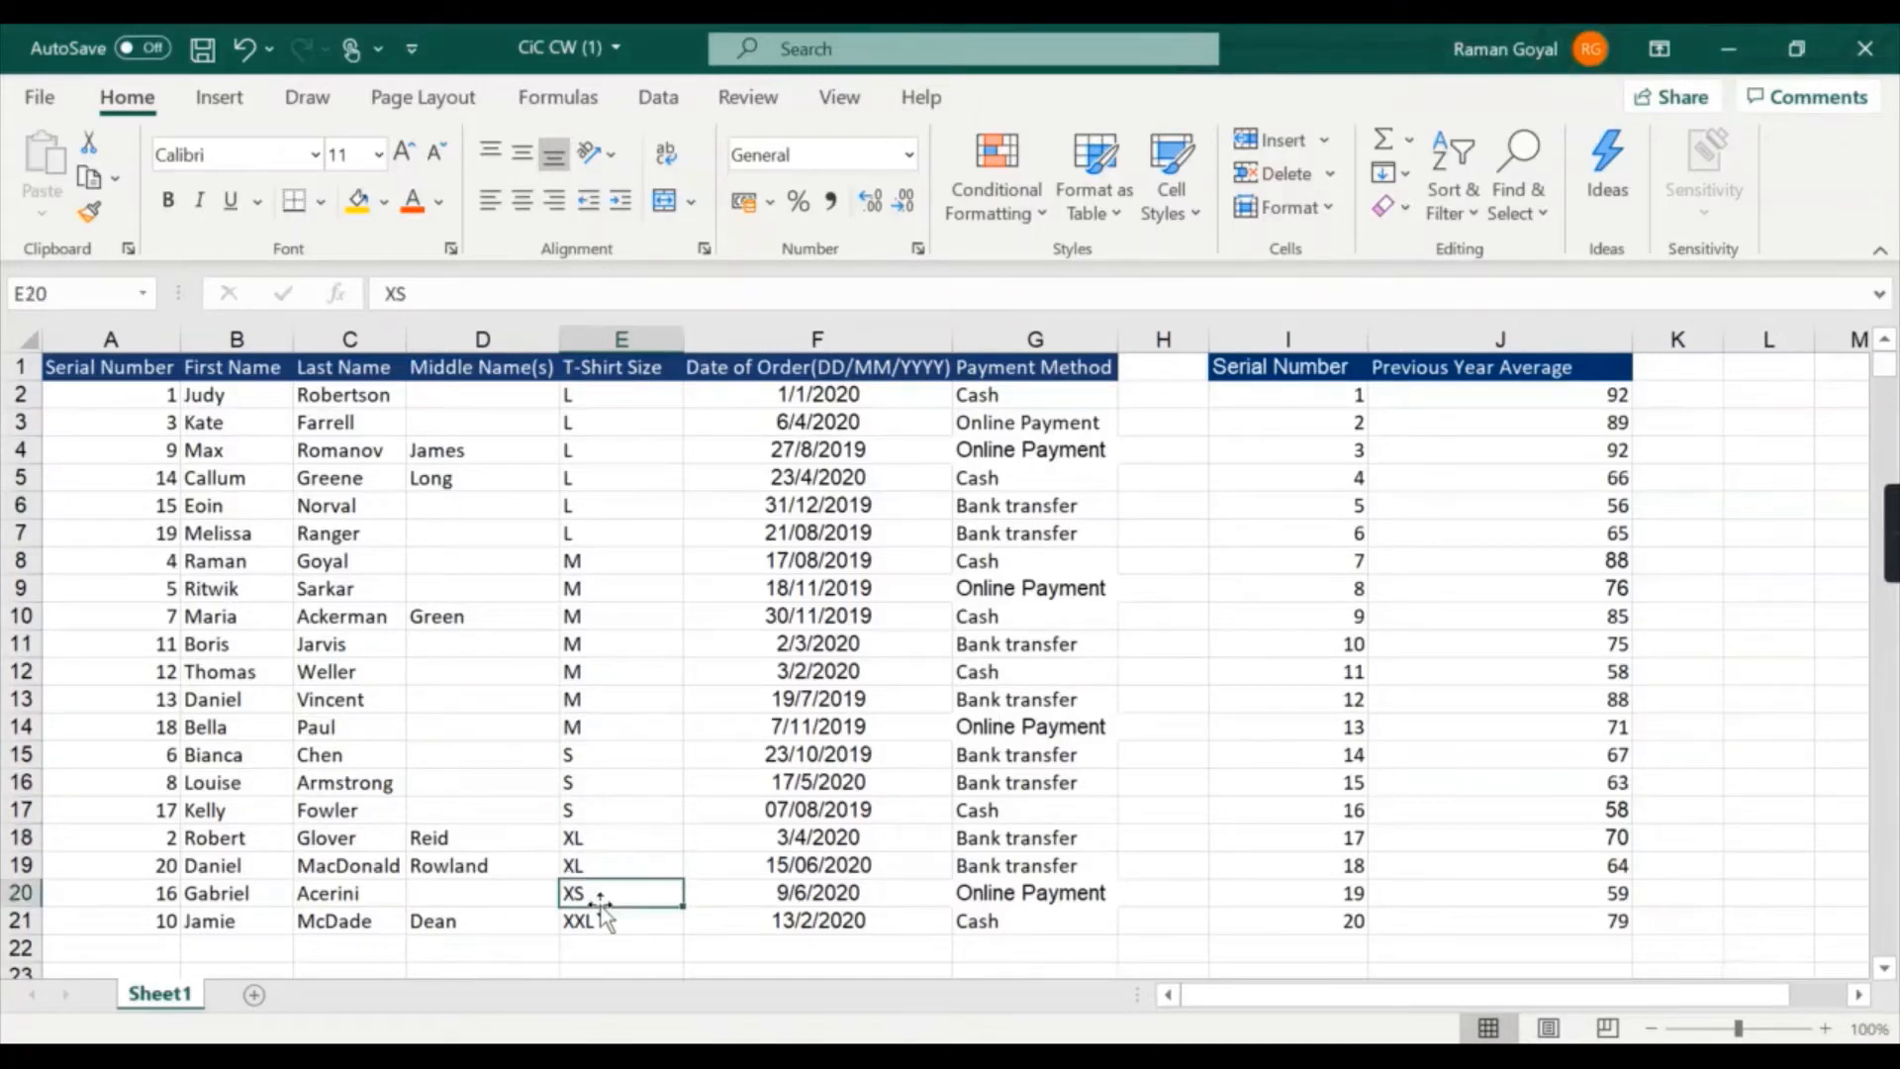
click(607, 918)
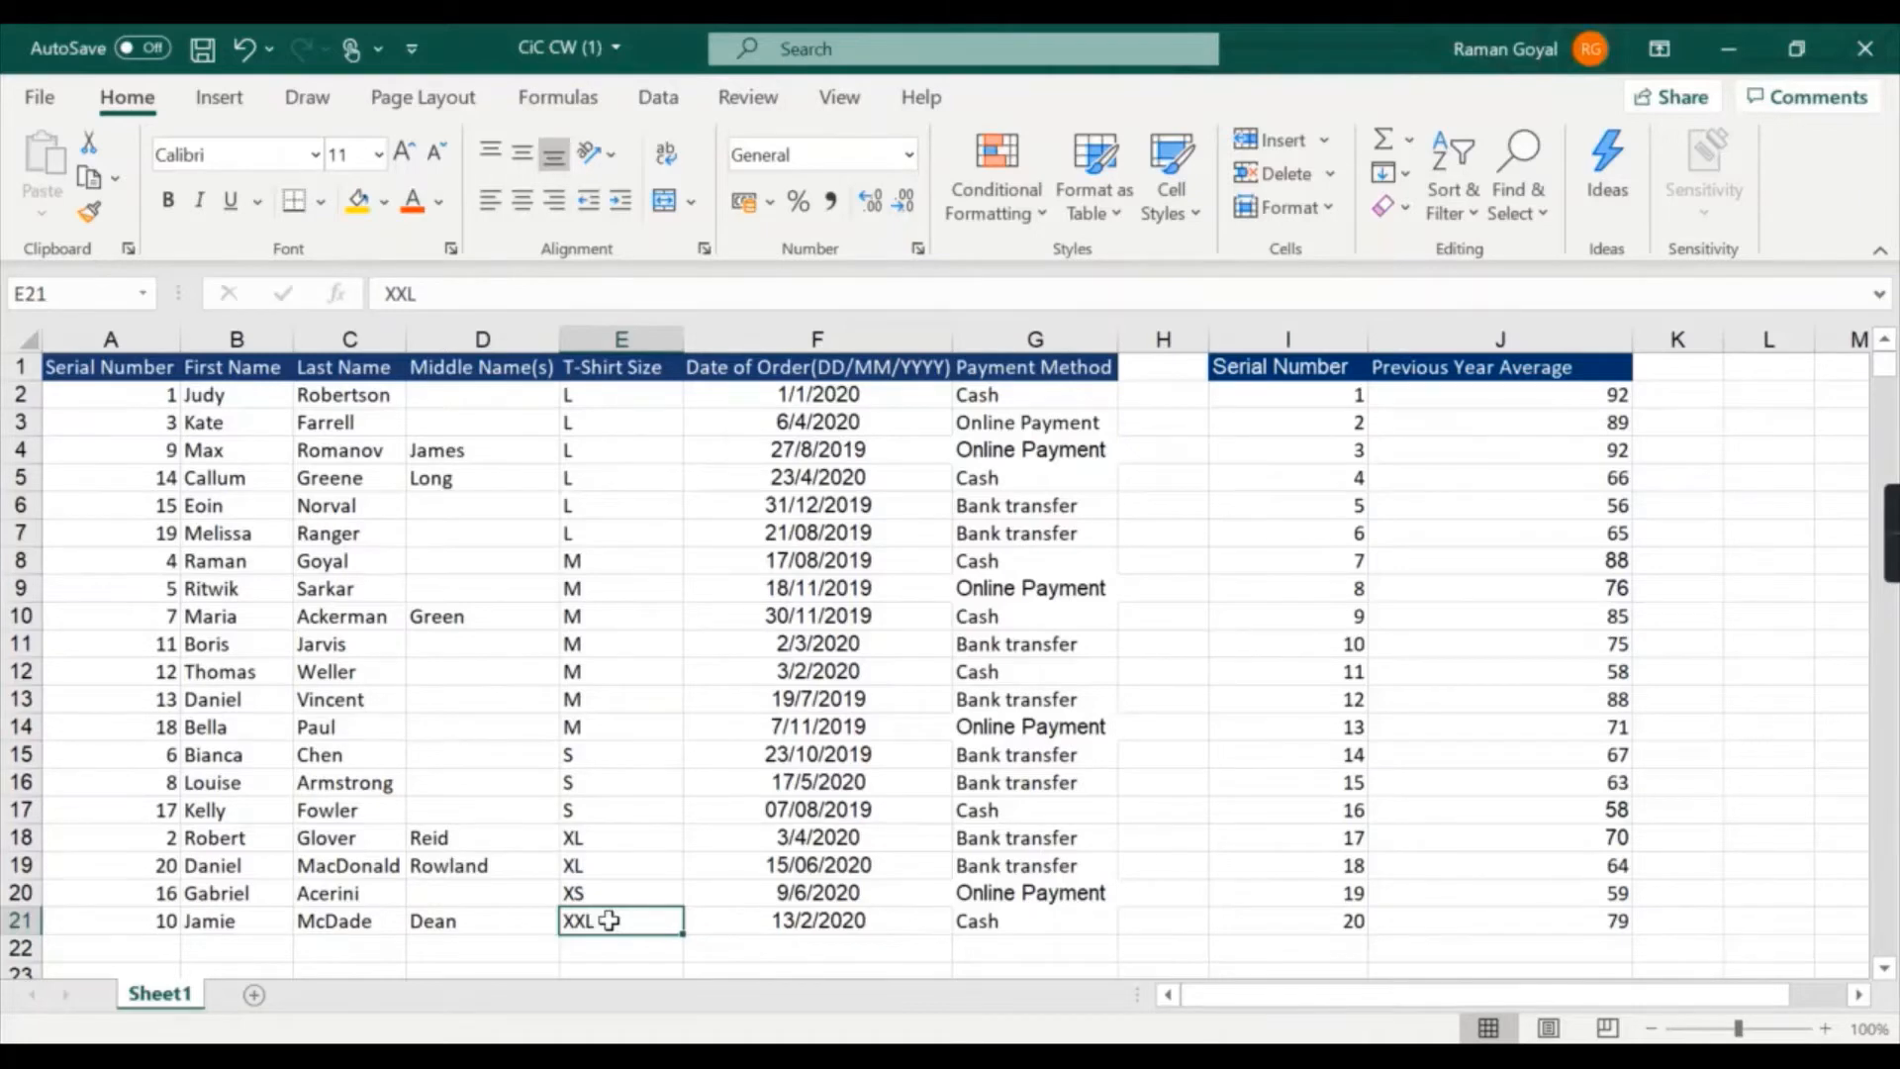
key(ctrl+z)
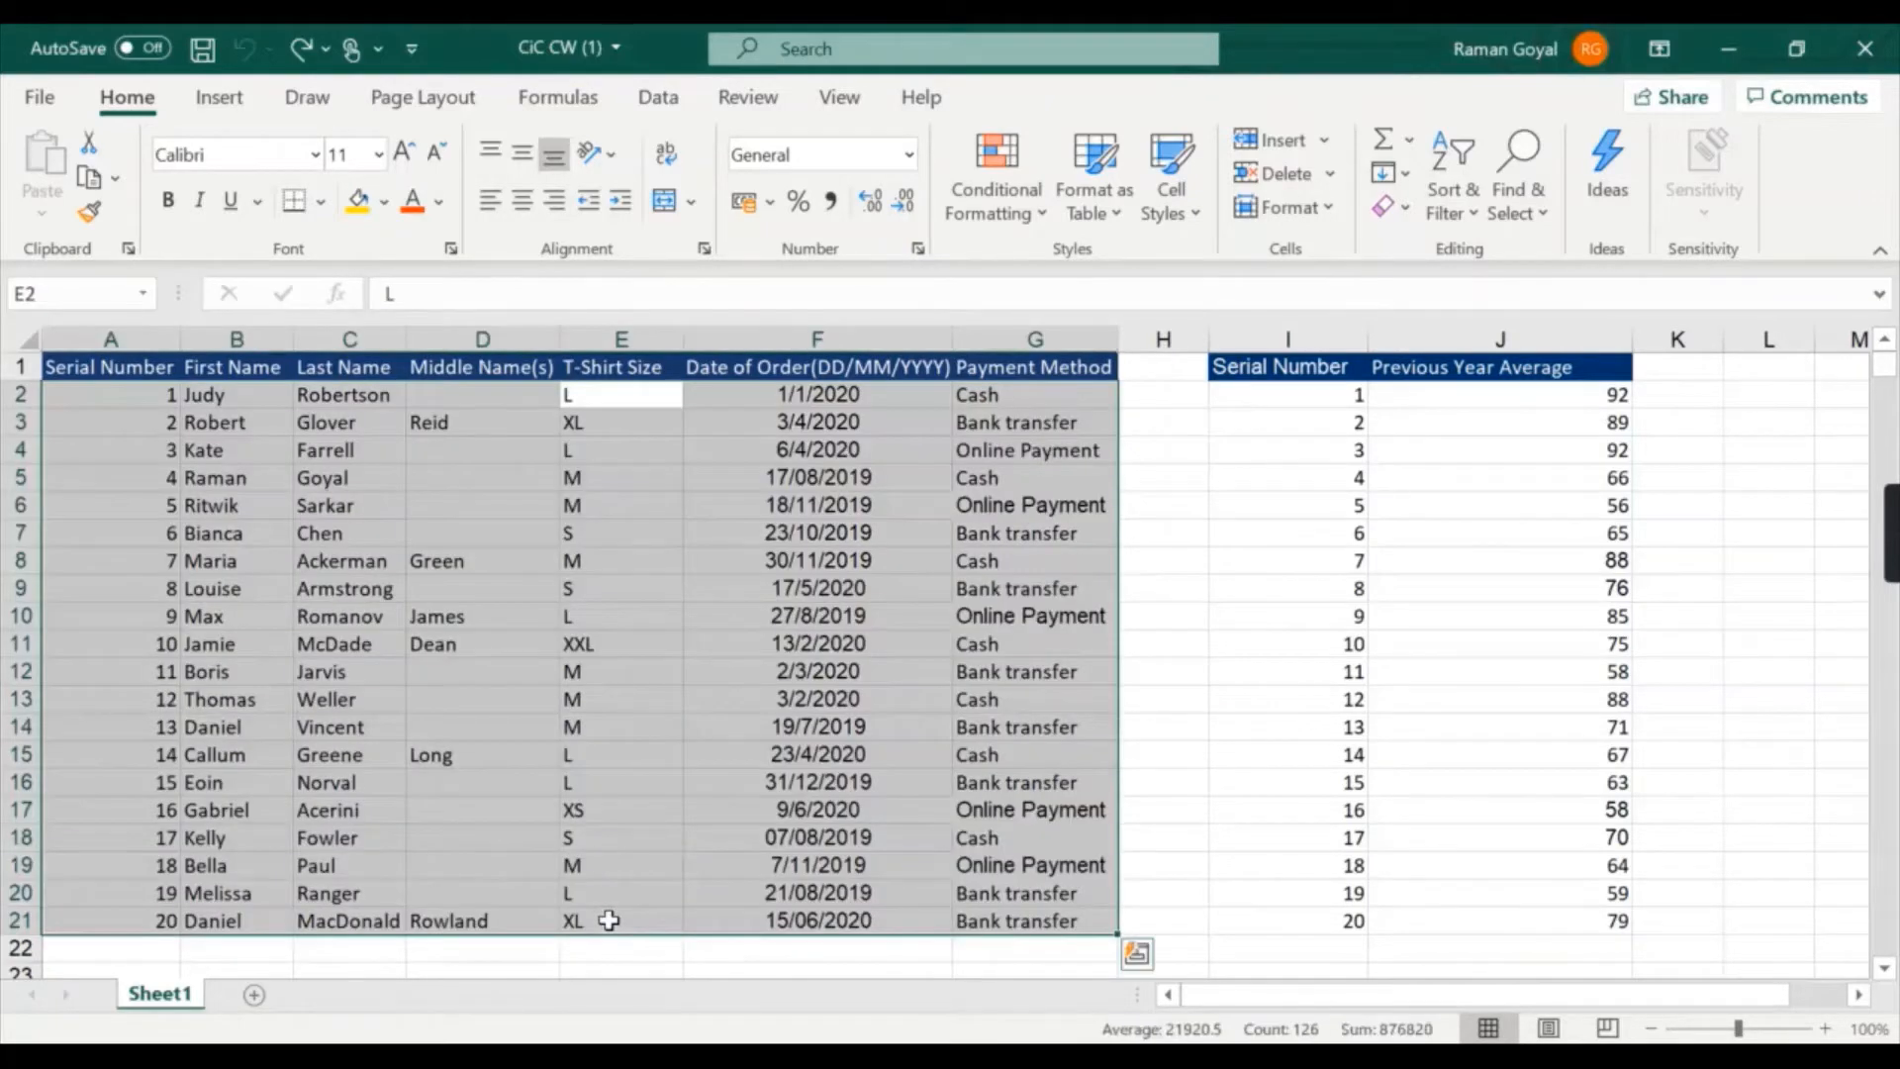
click(840, 805)
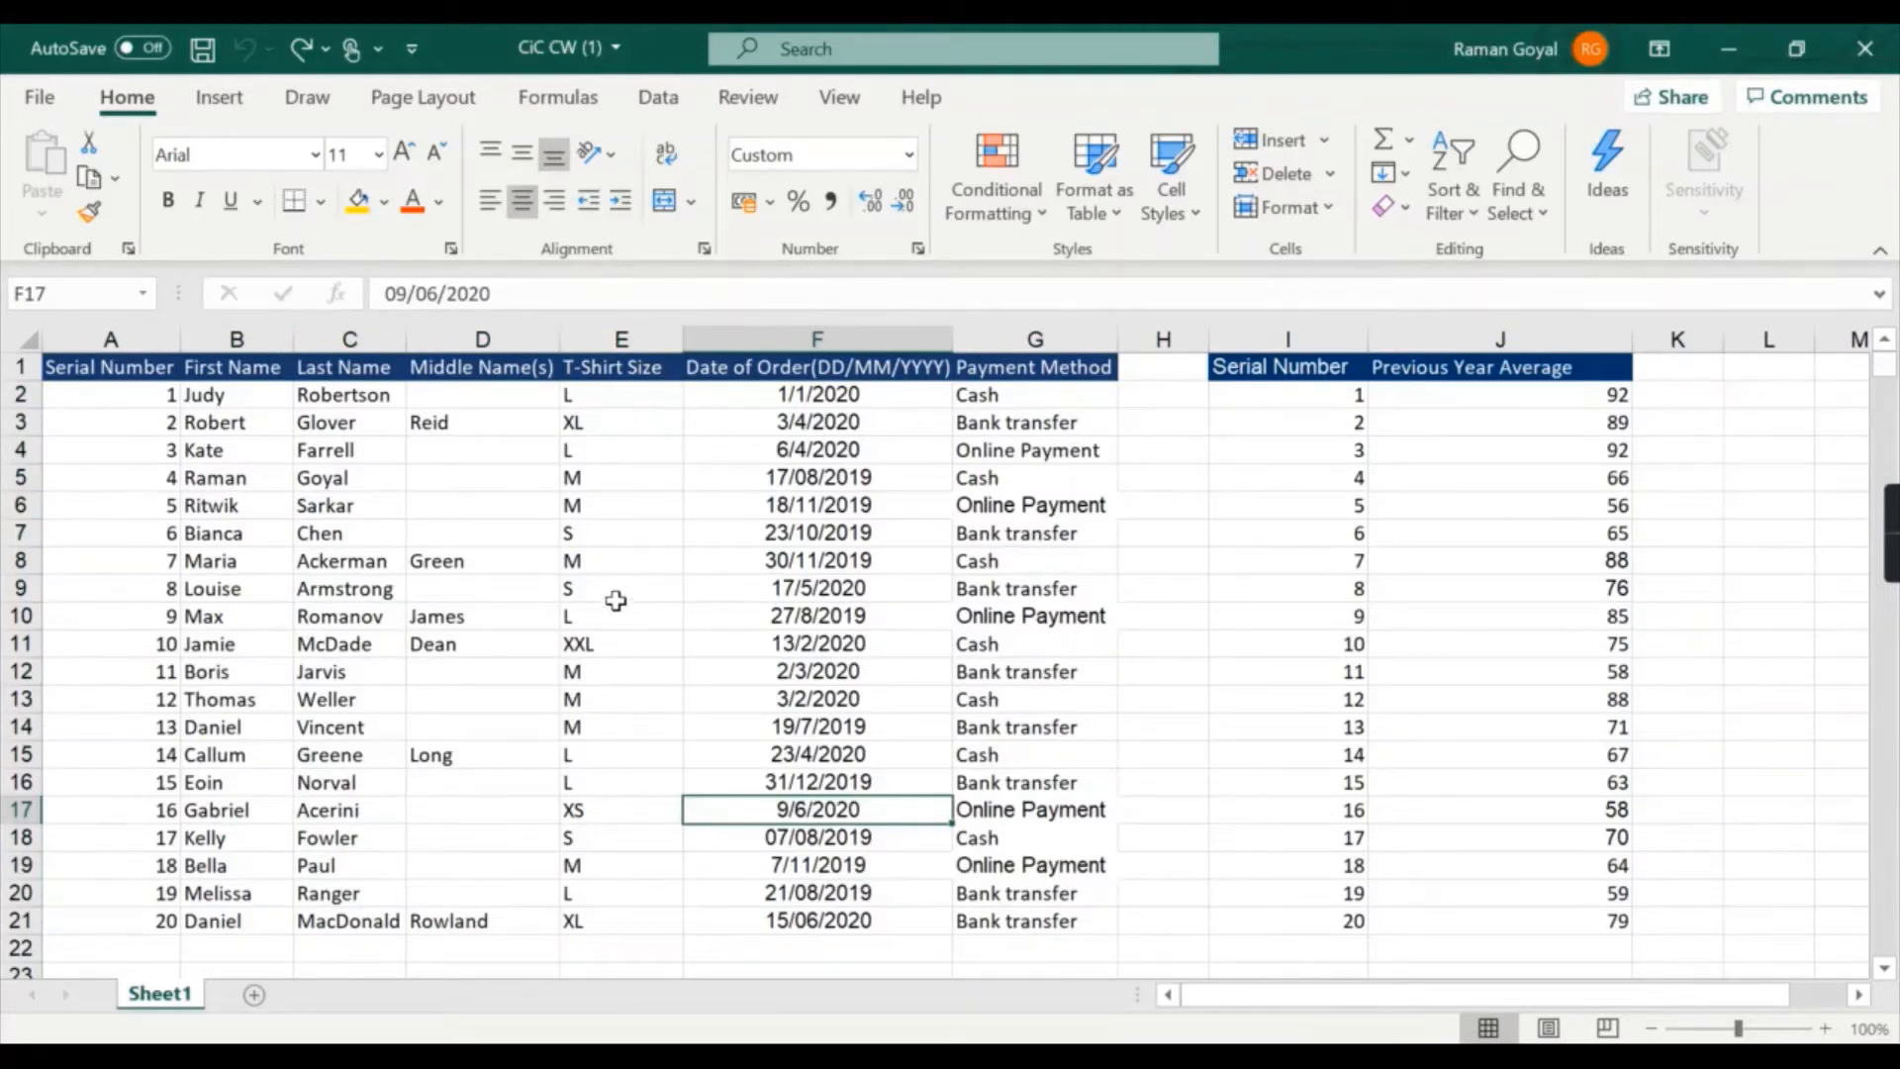
click(574, 807)
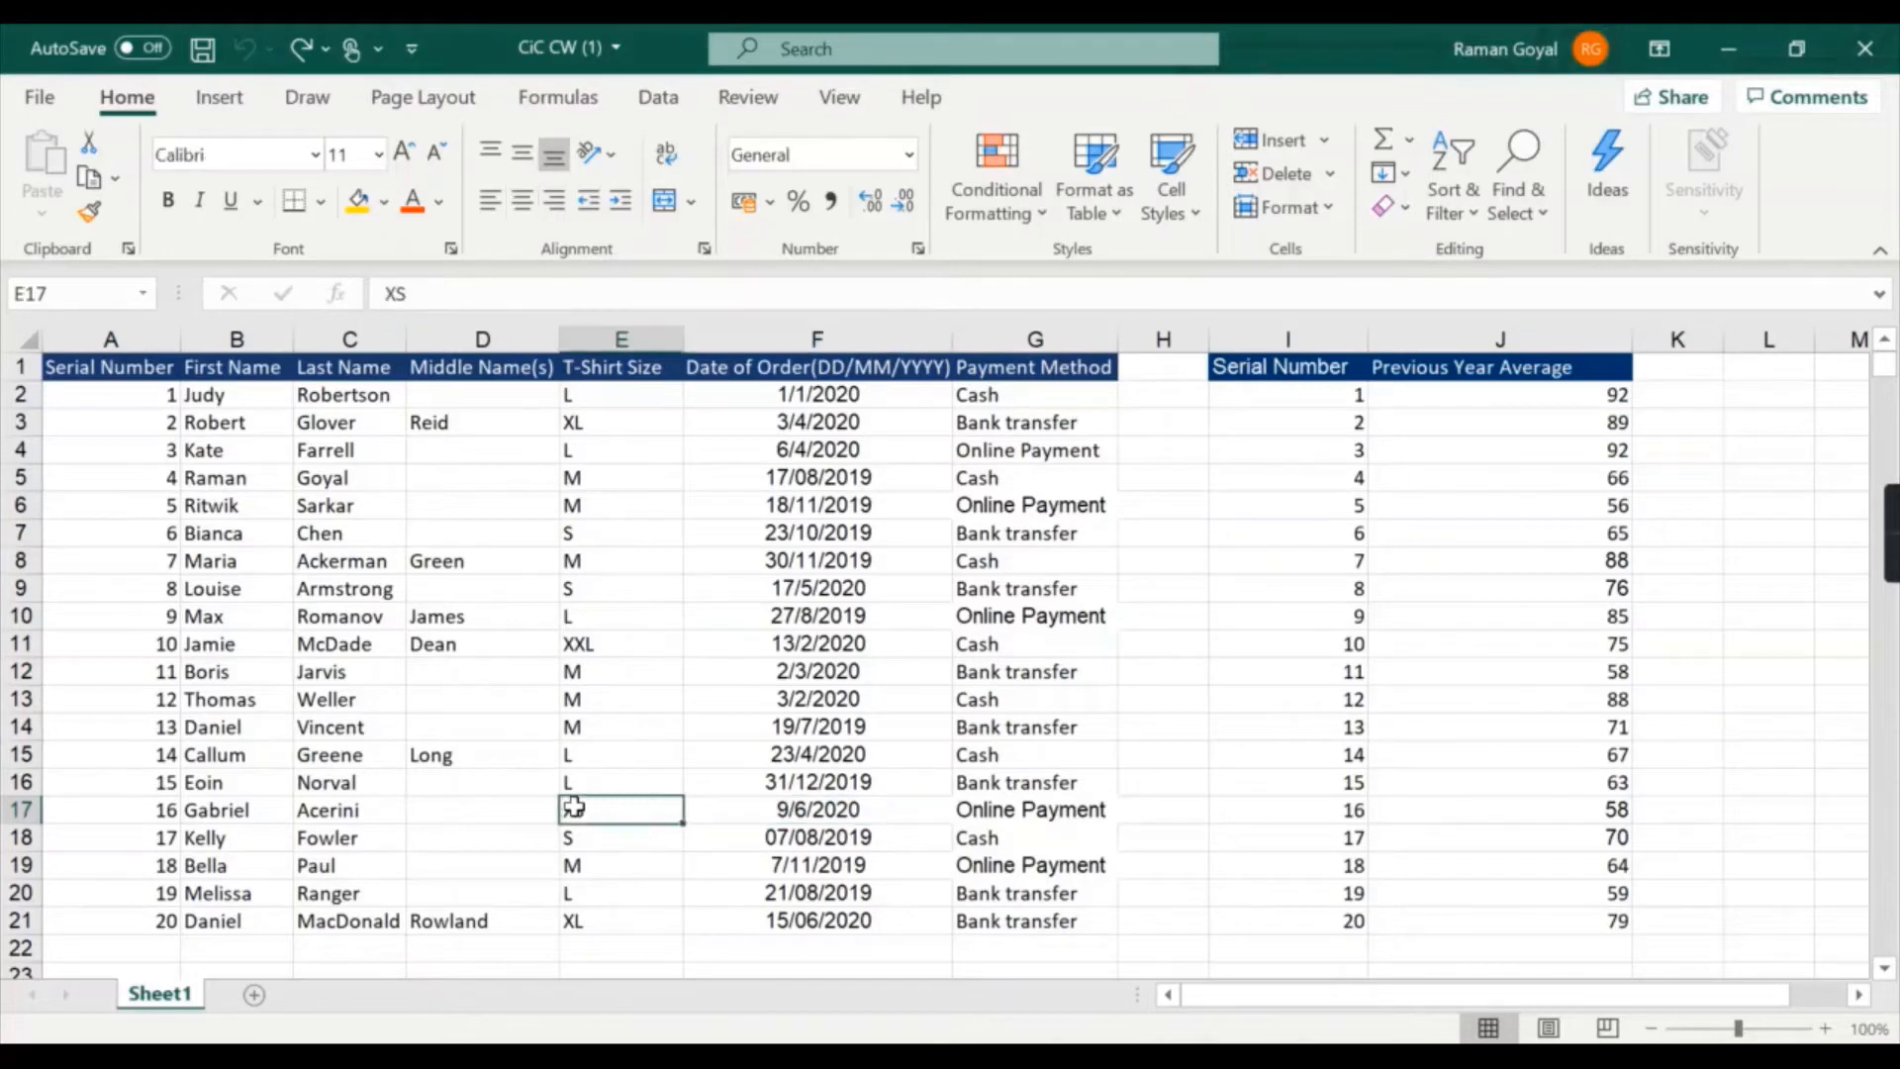
click(647, 643)
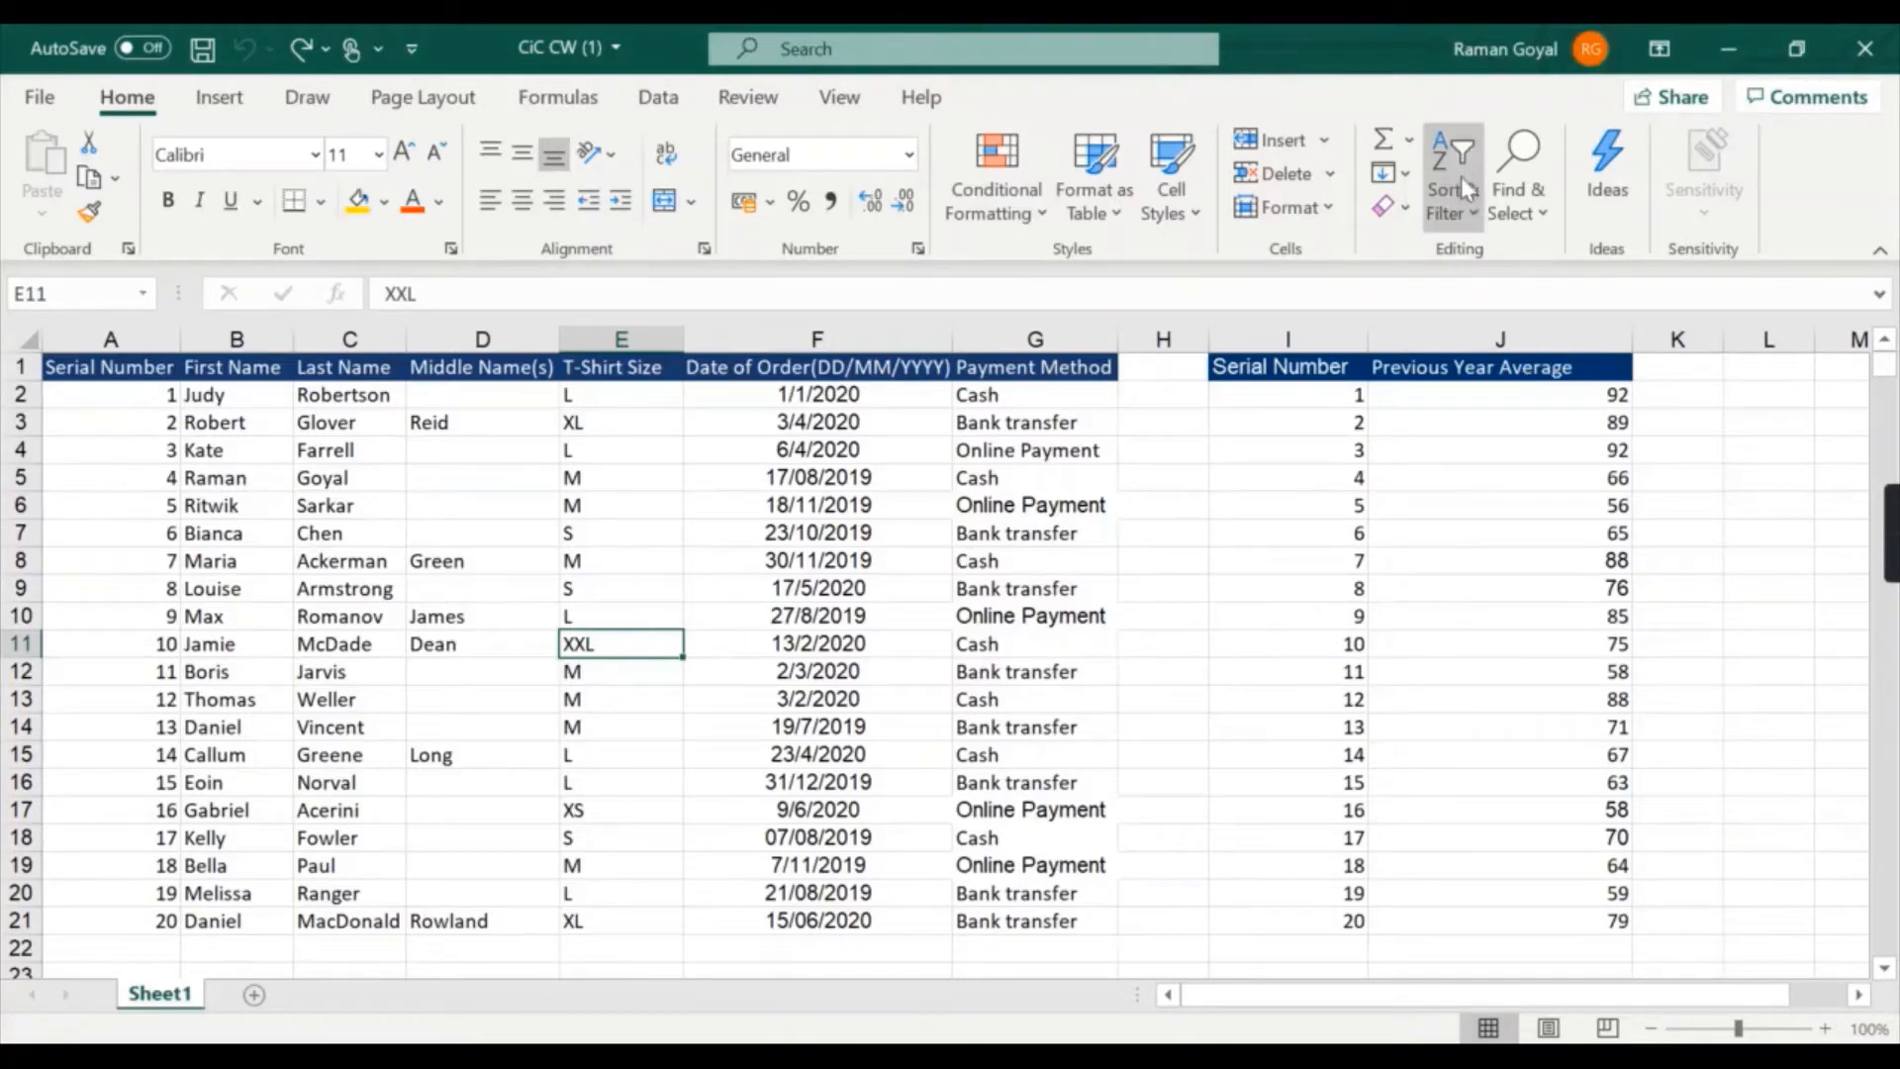
click(620, 422)
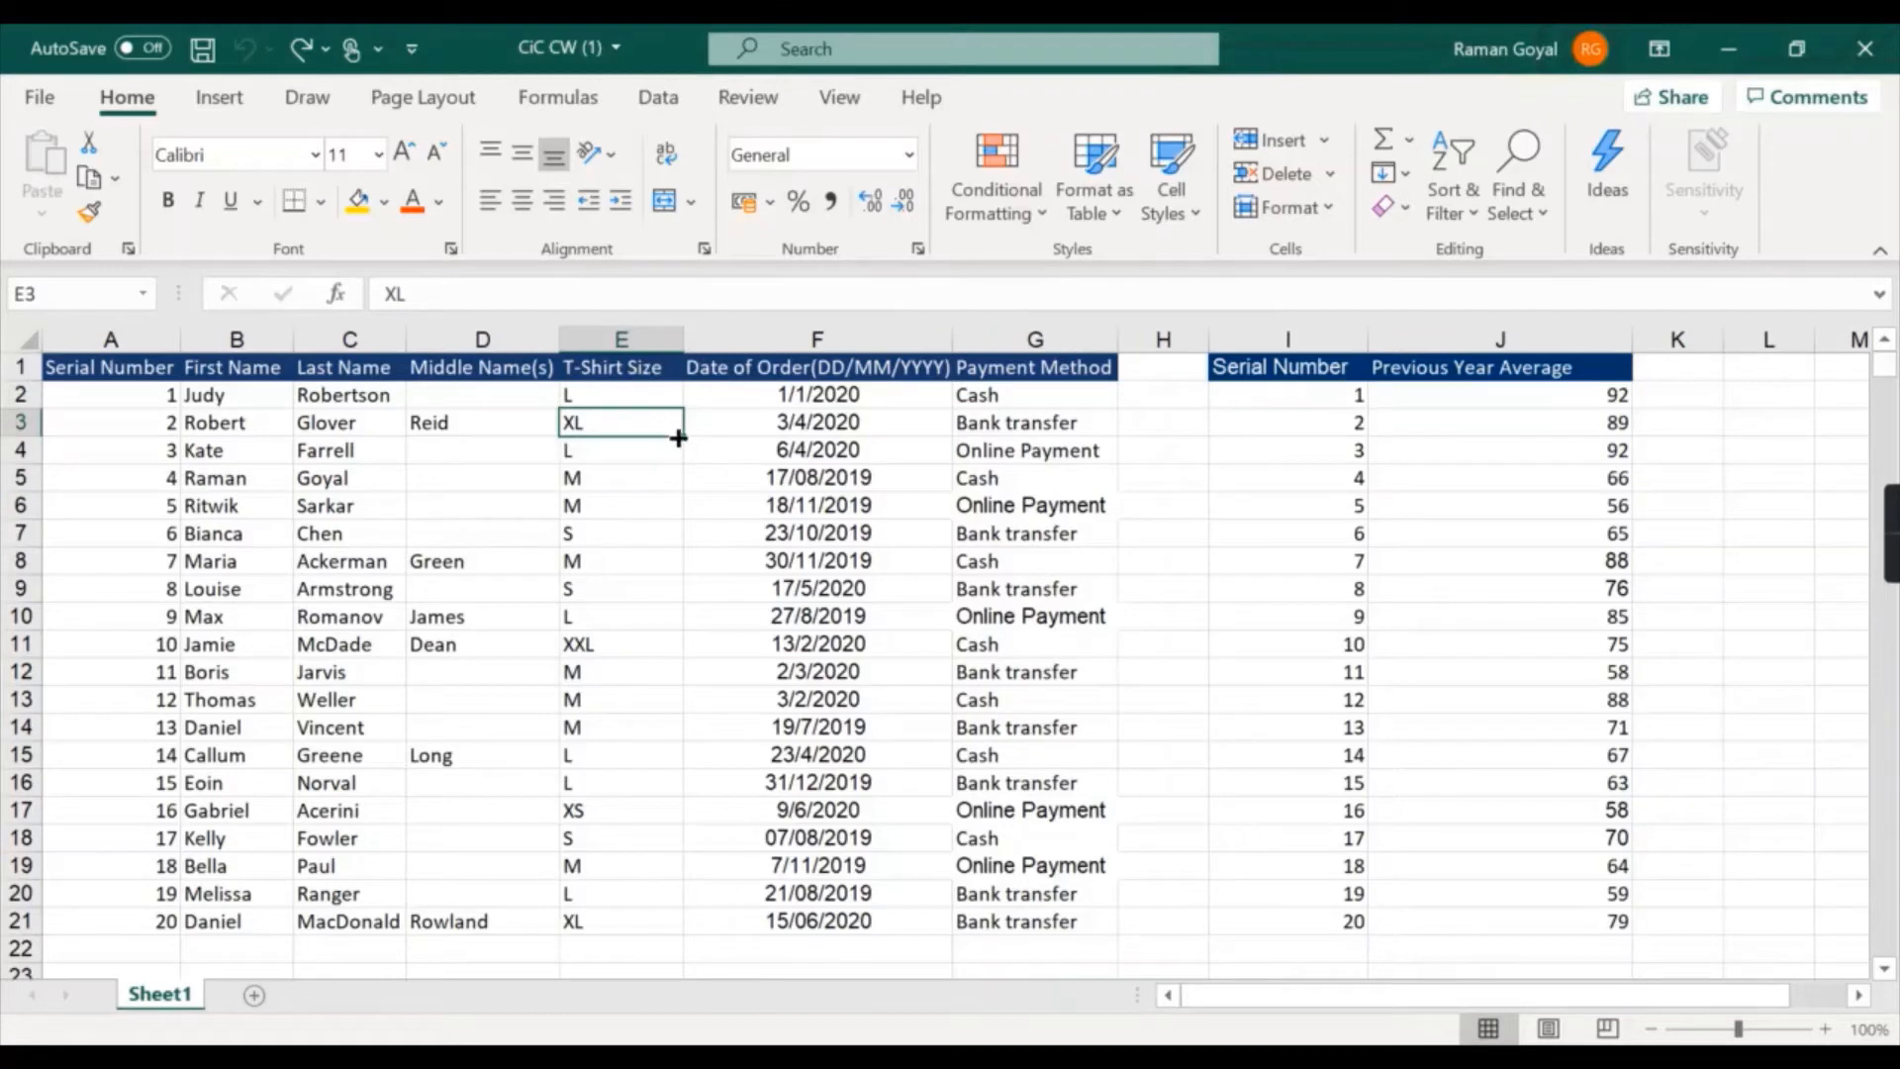
- Set up a custom sort of the order table by T-Shirt Size, choosing a custom list for the order
click(650, 387)
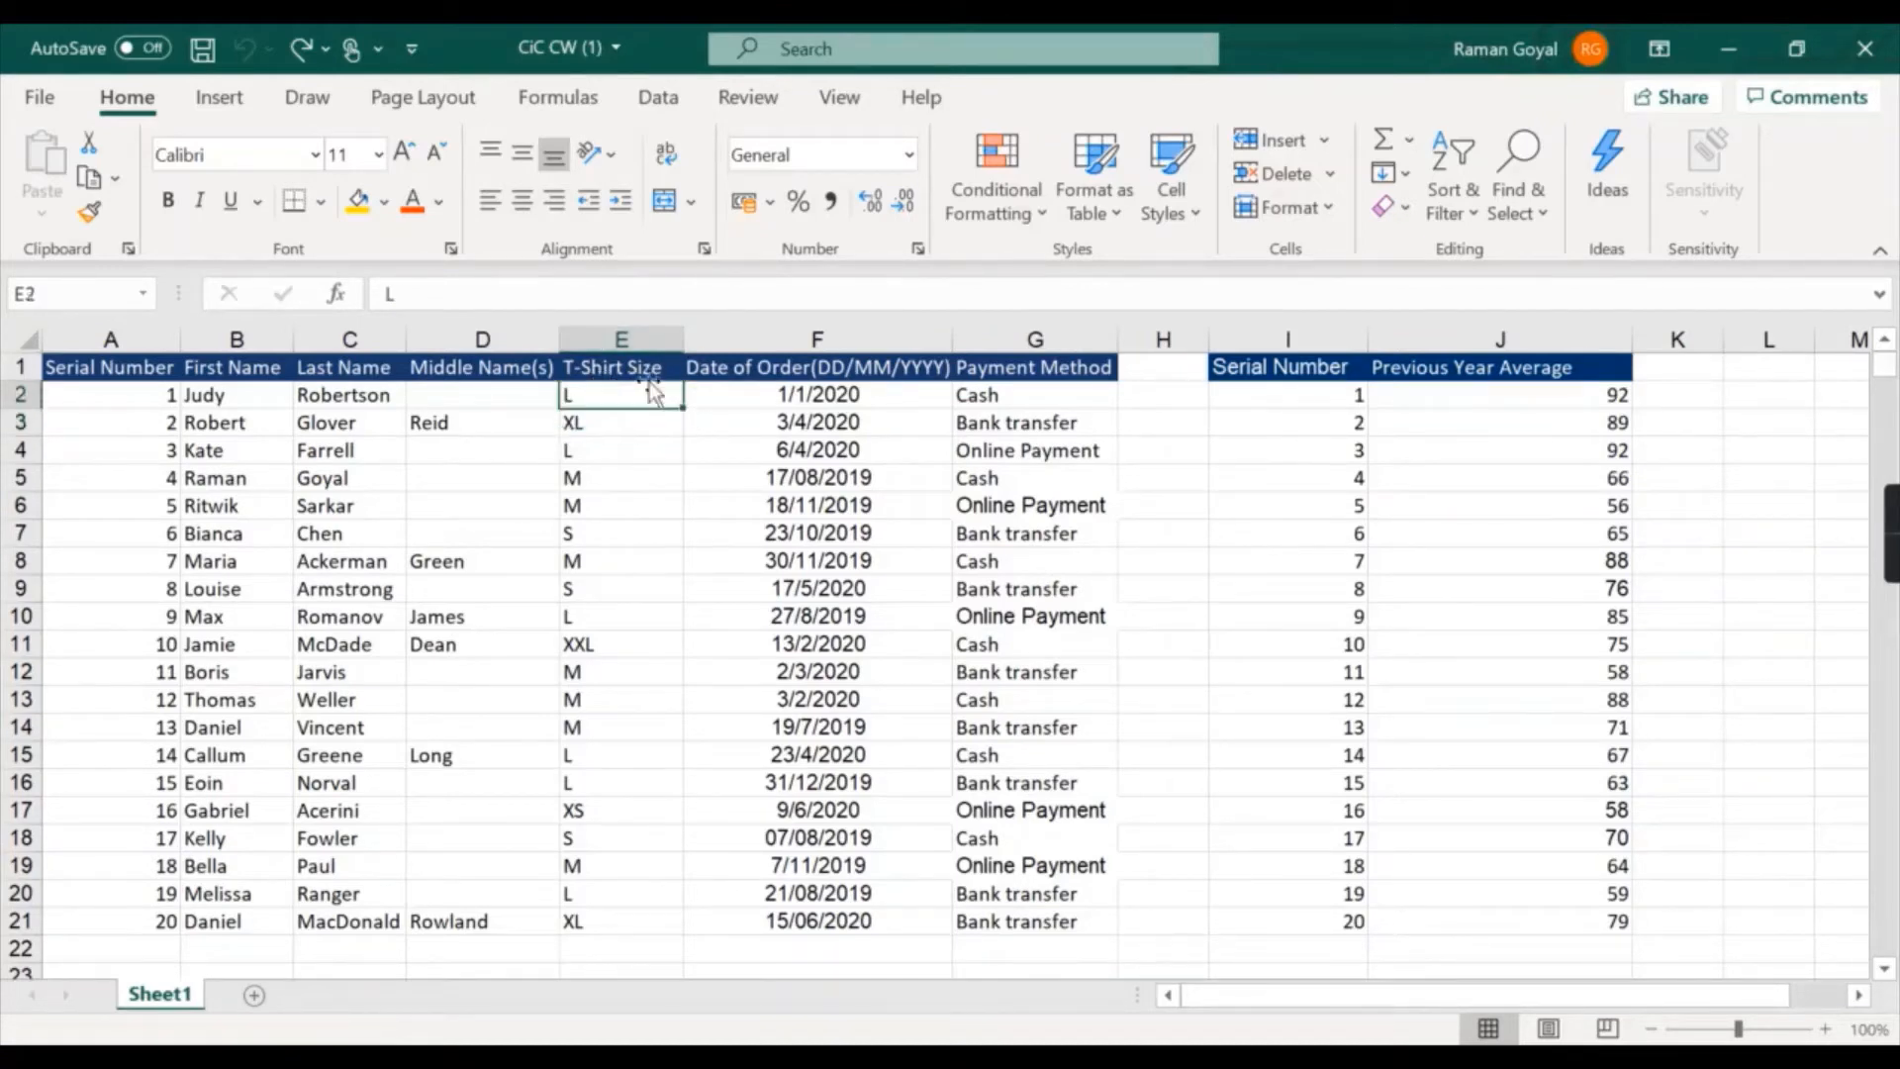
click(1450, 160)
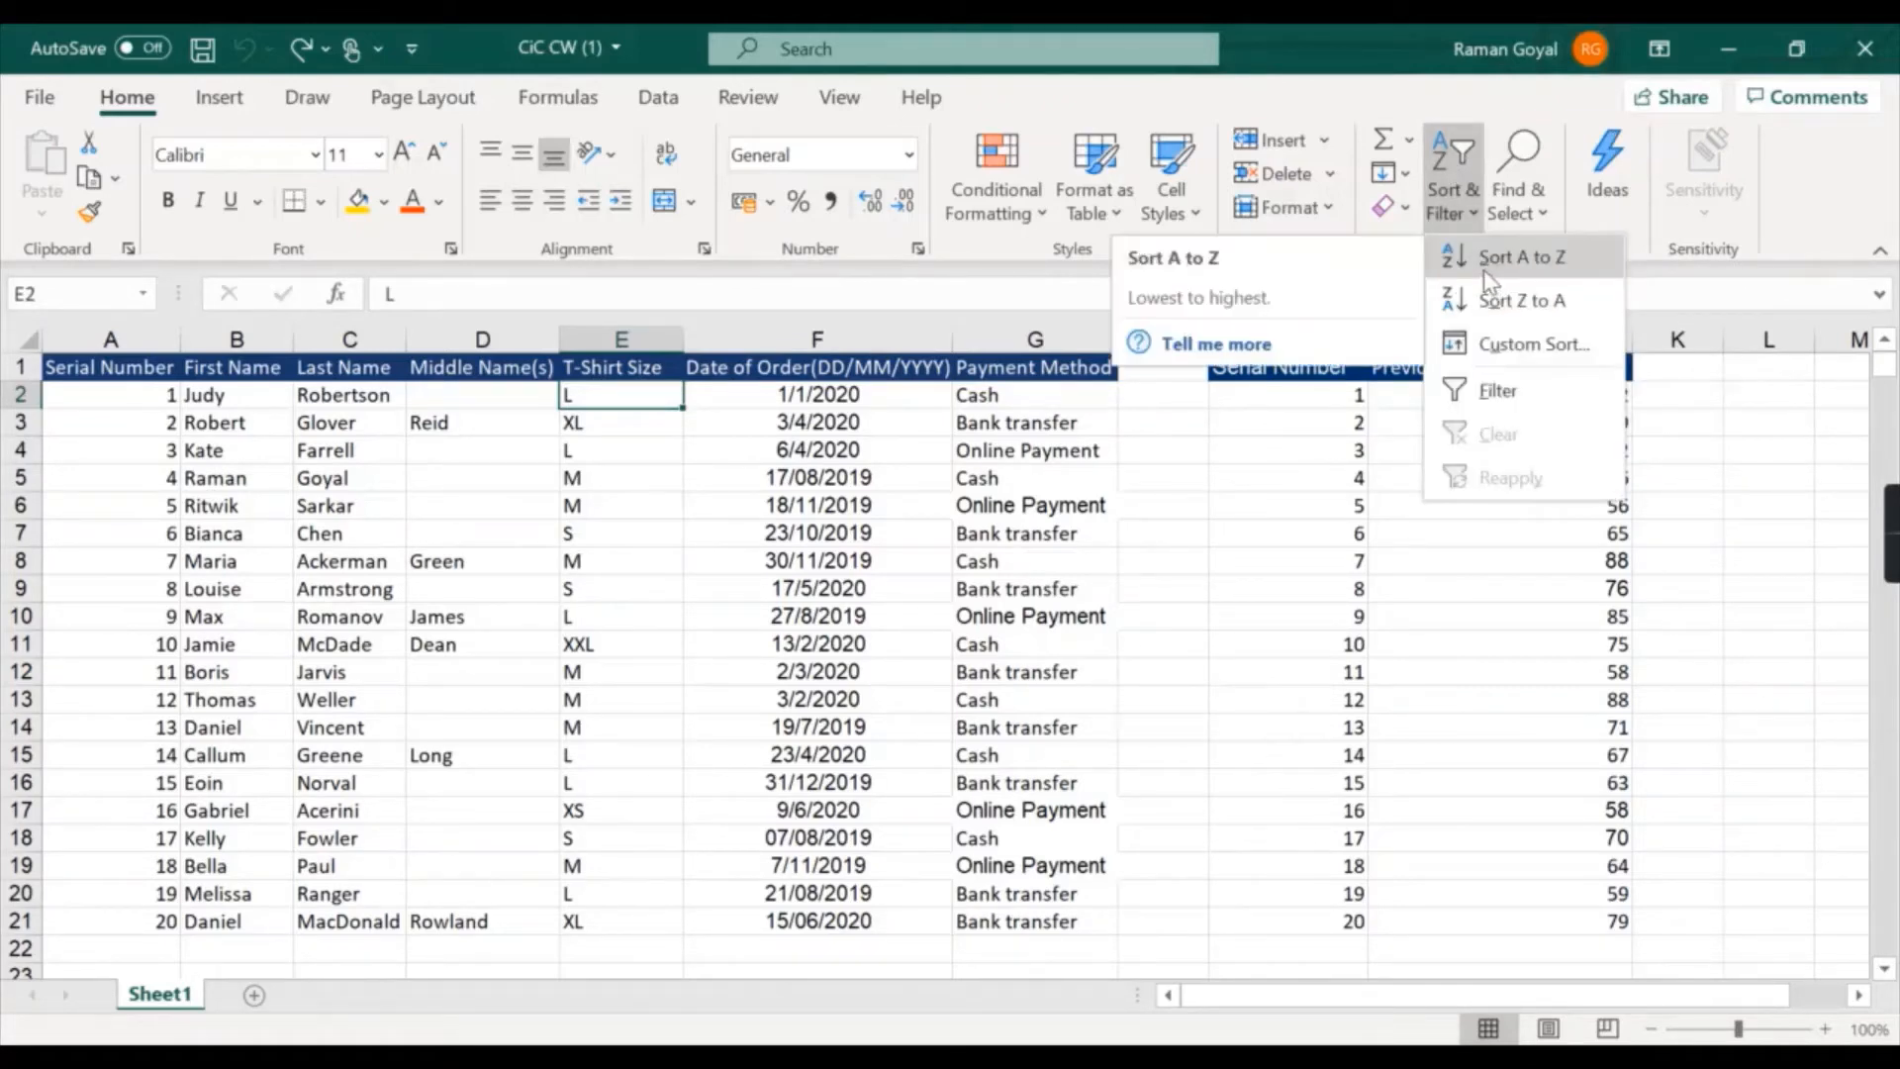
click(1533, 346)
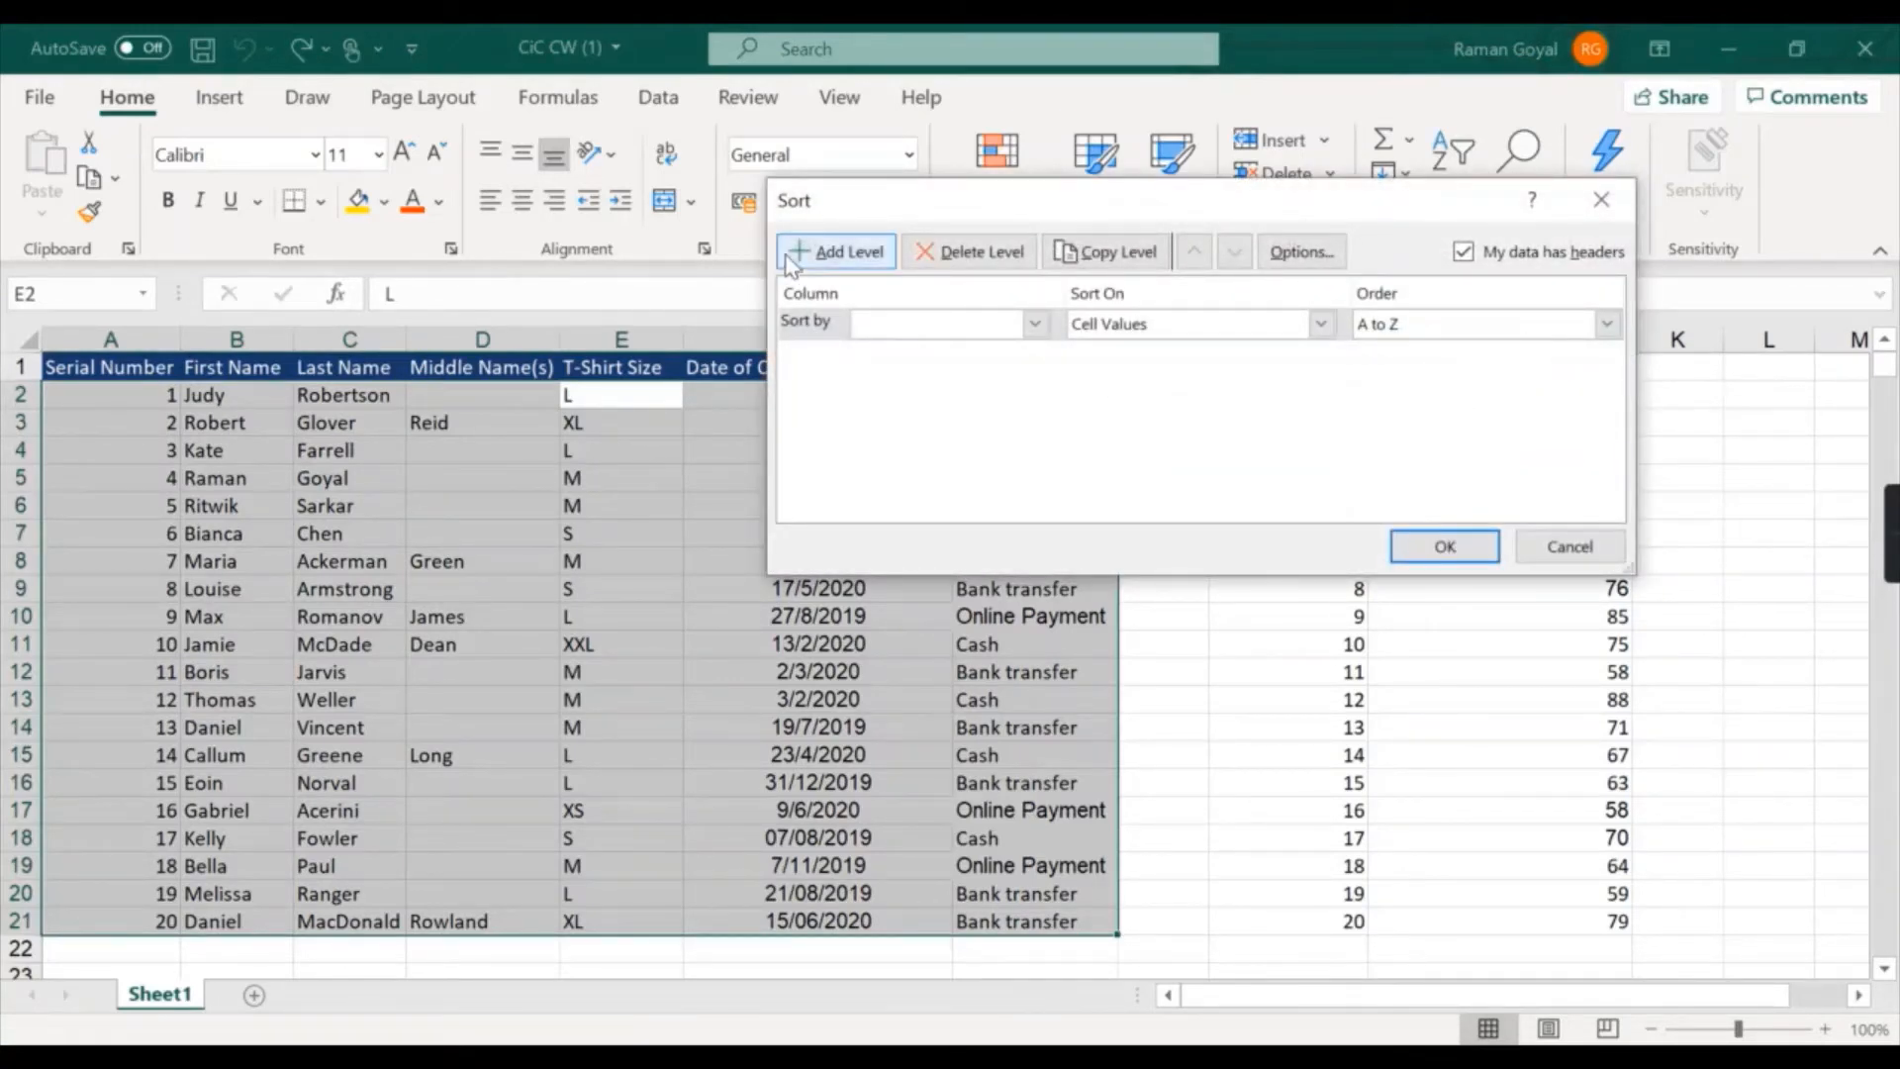
click(977, 333)
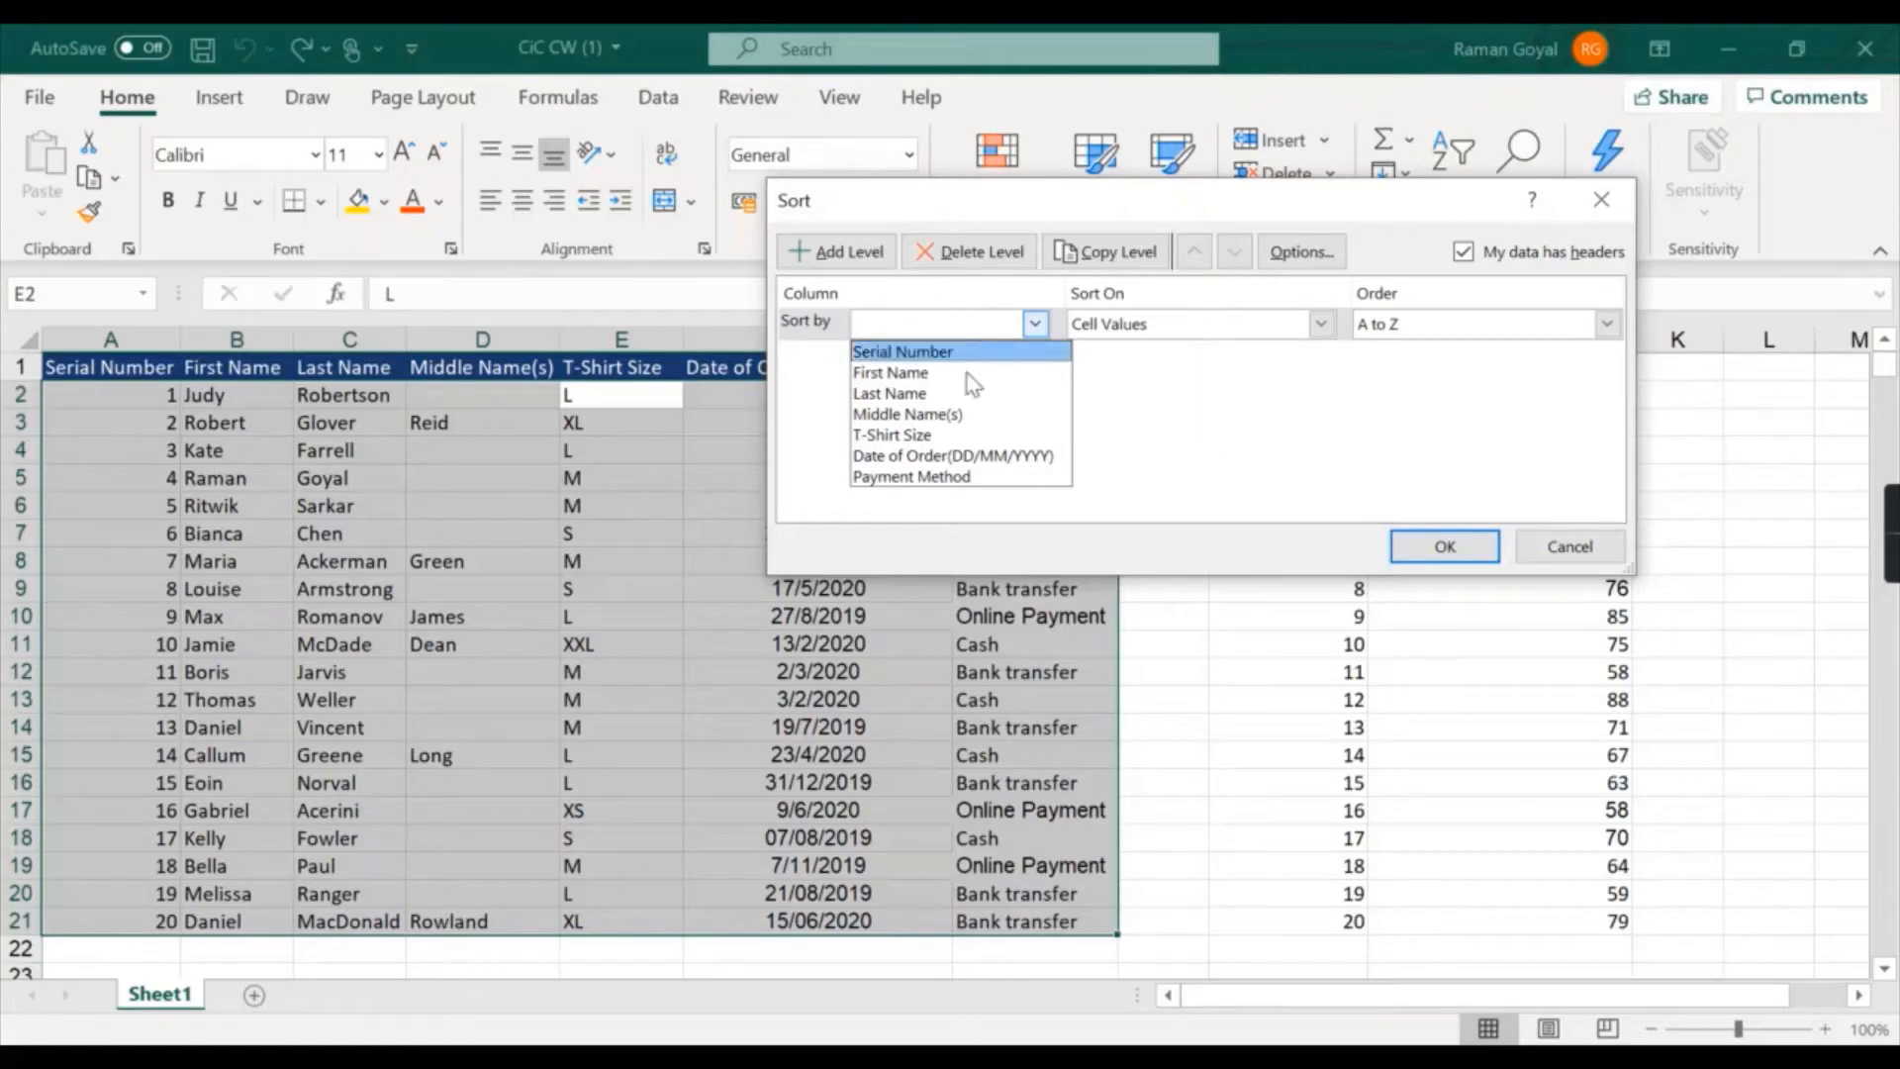
click(948, 436)
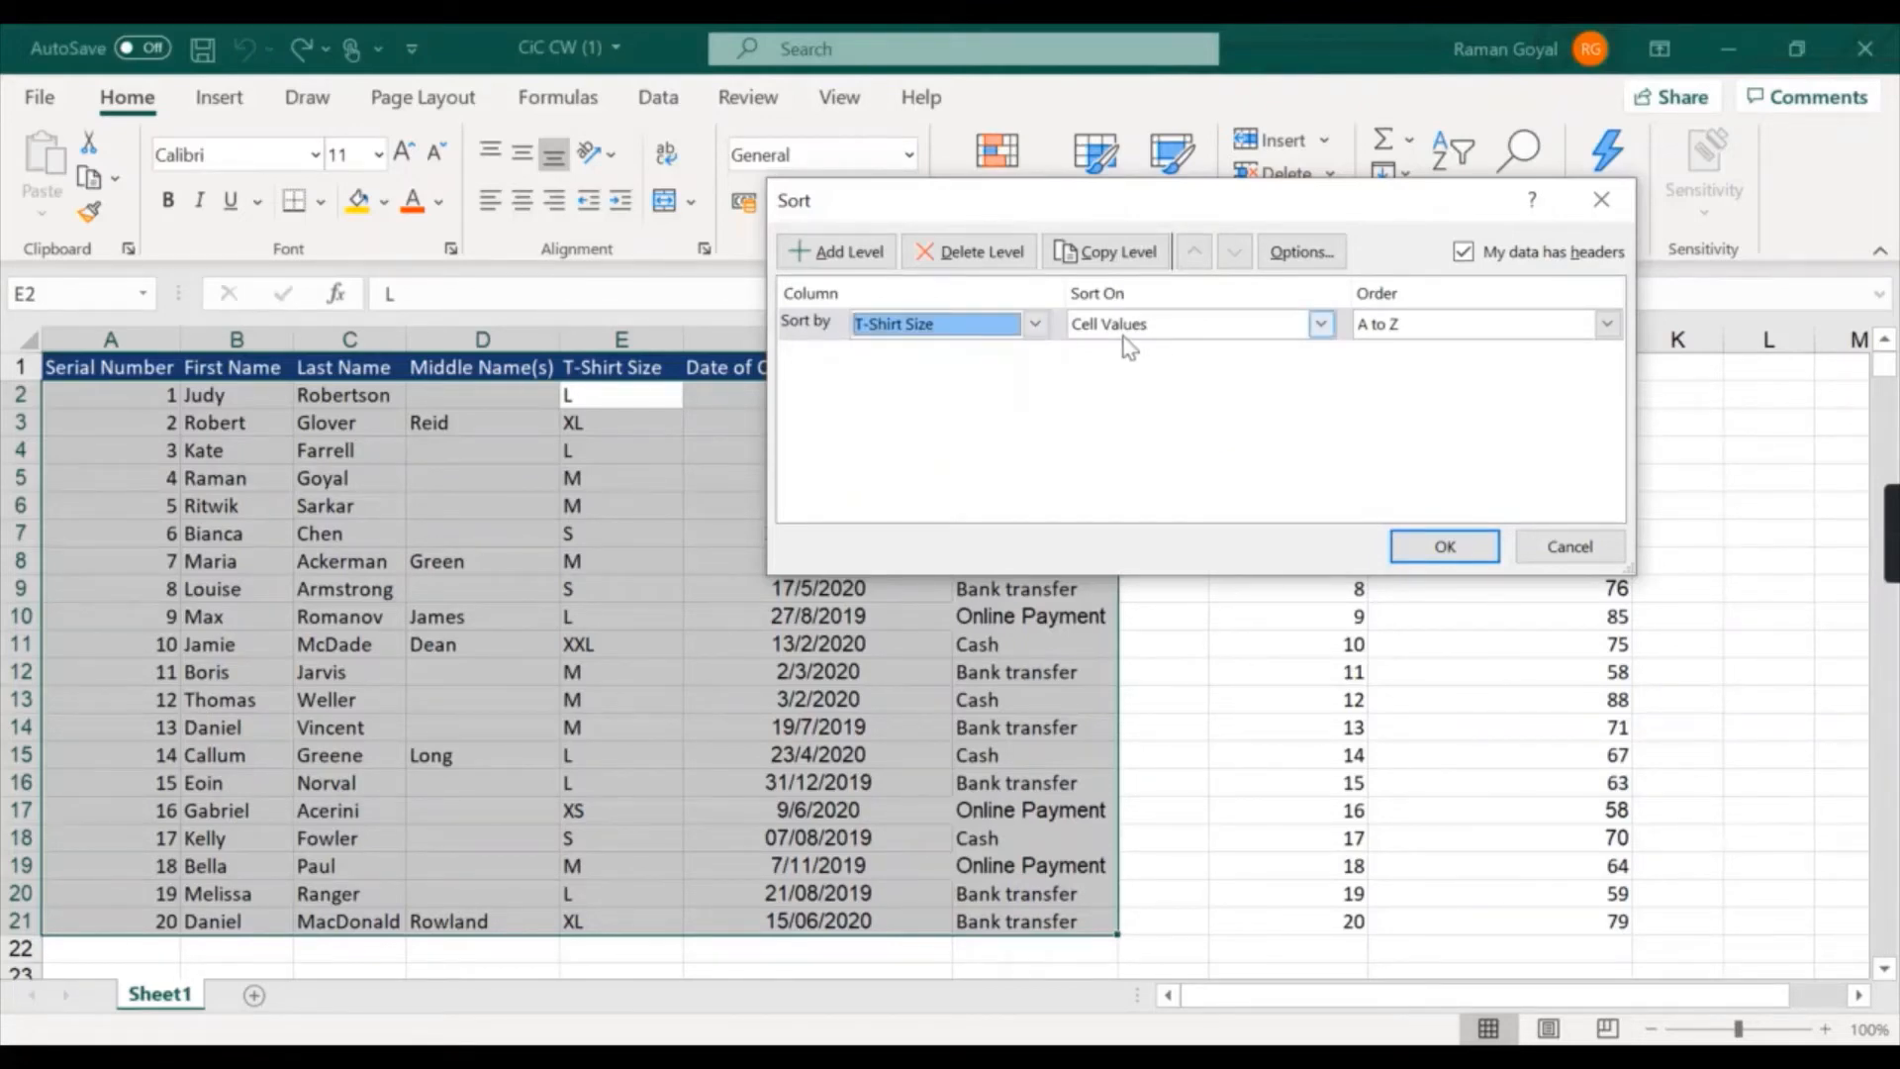
click(1445, 334)
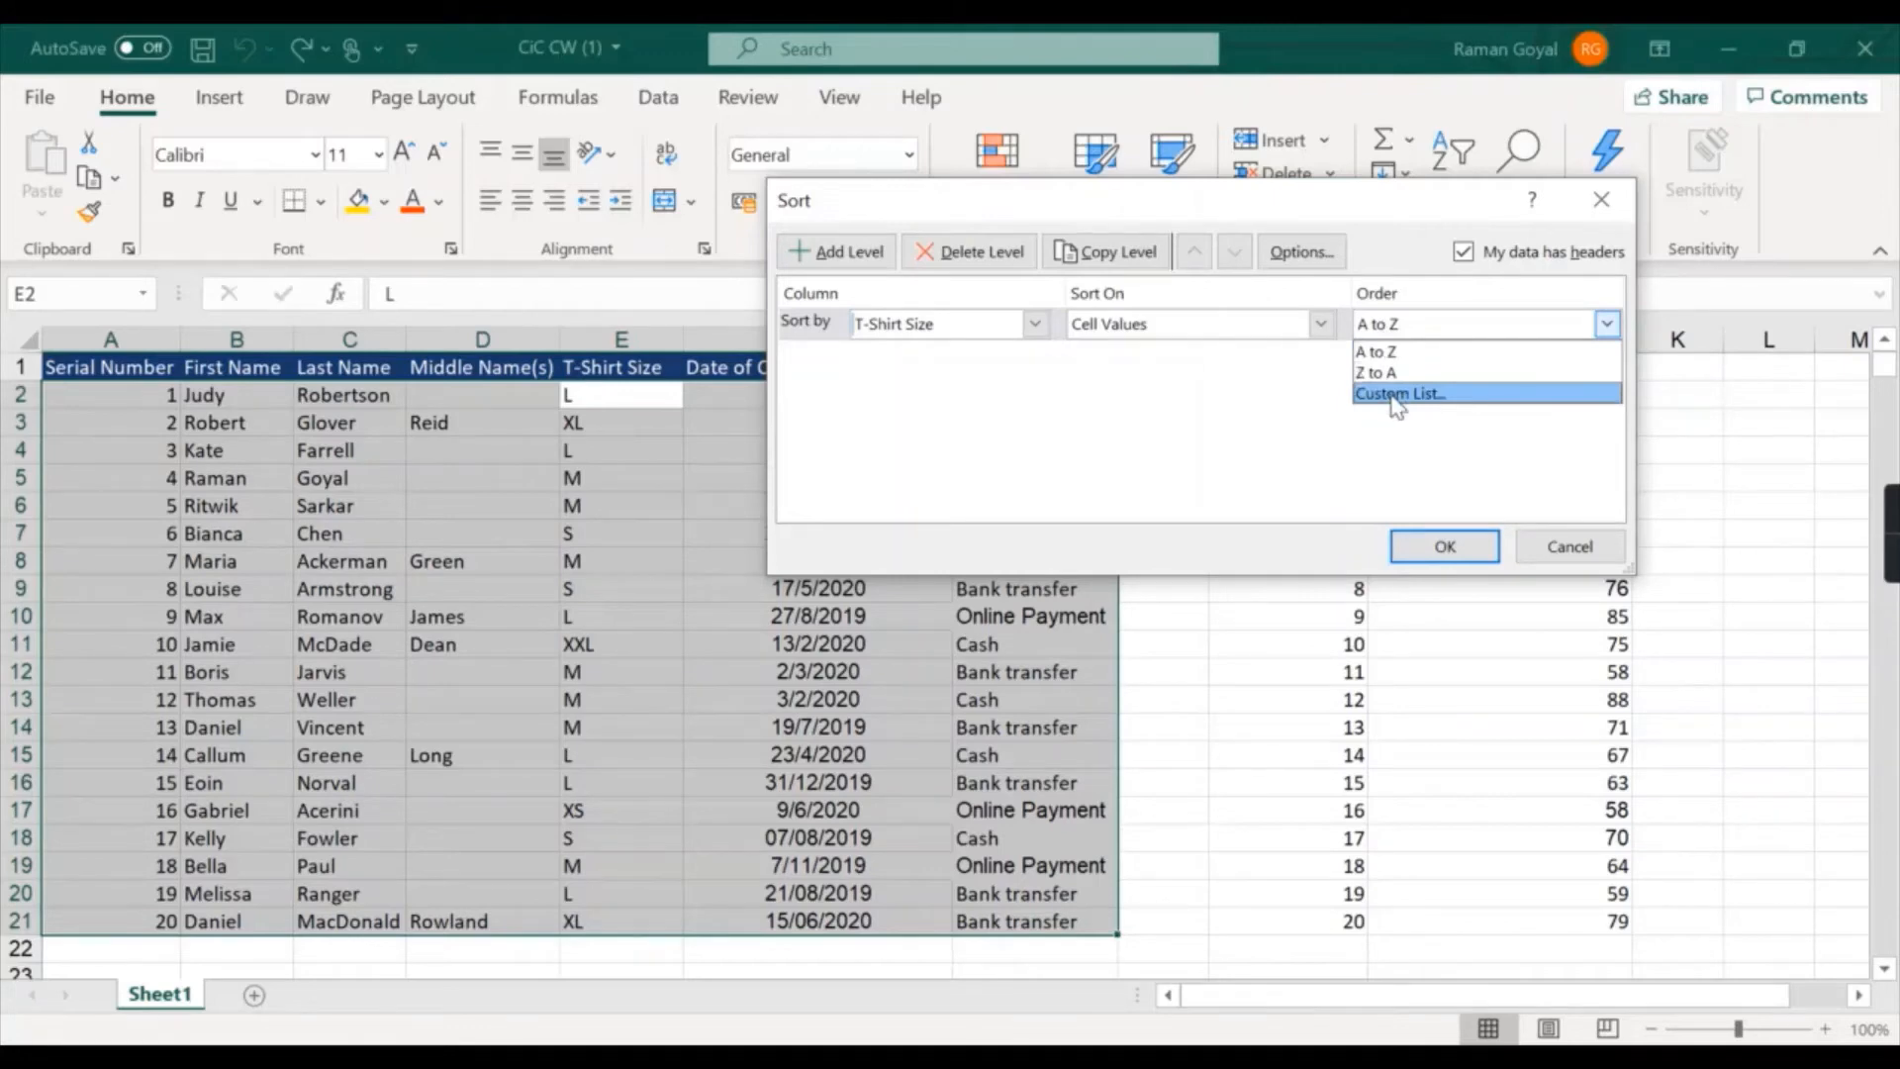
click(1395, 393)
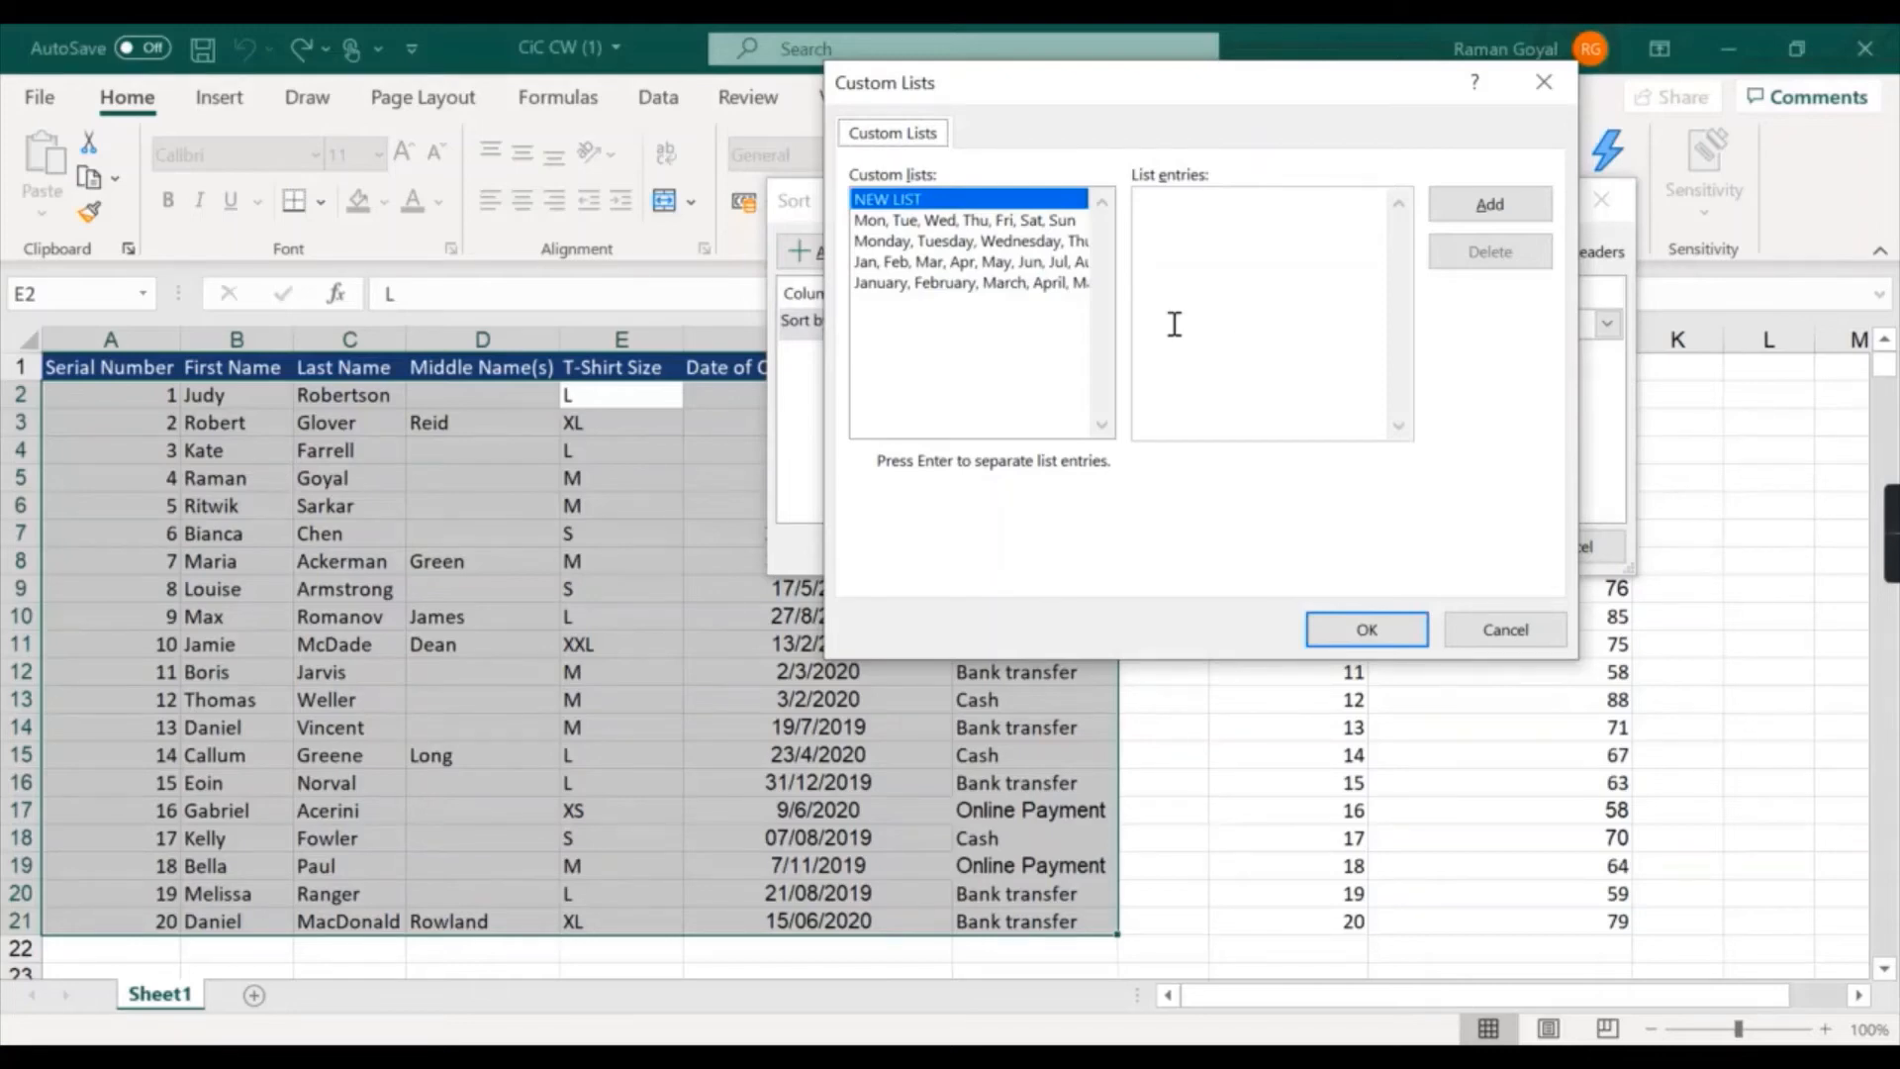
- Examine the entries of the built-in weekday and month custom lists
click(968, 222)
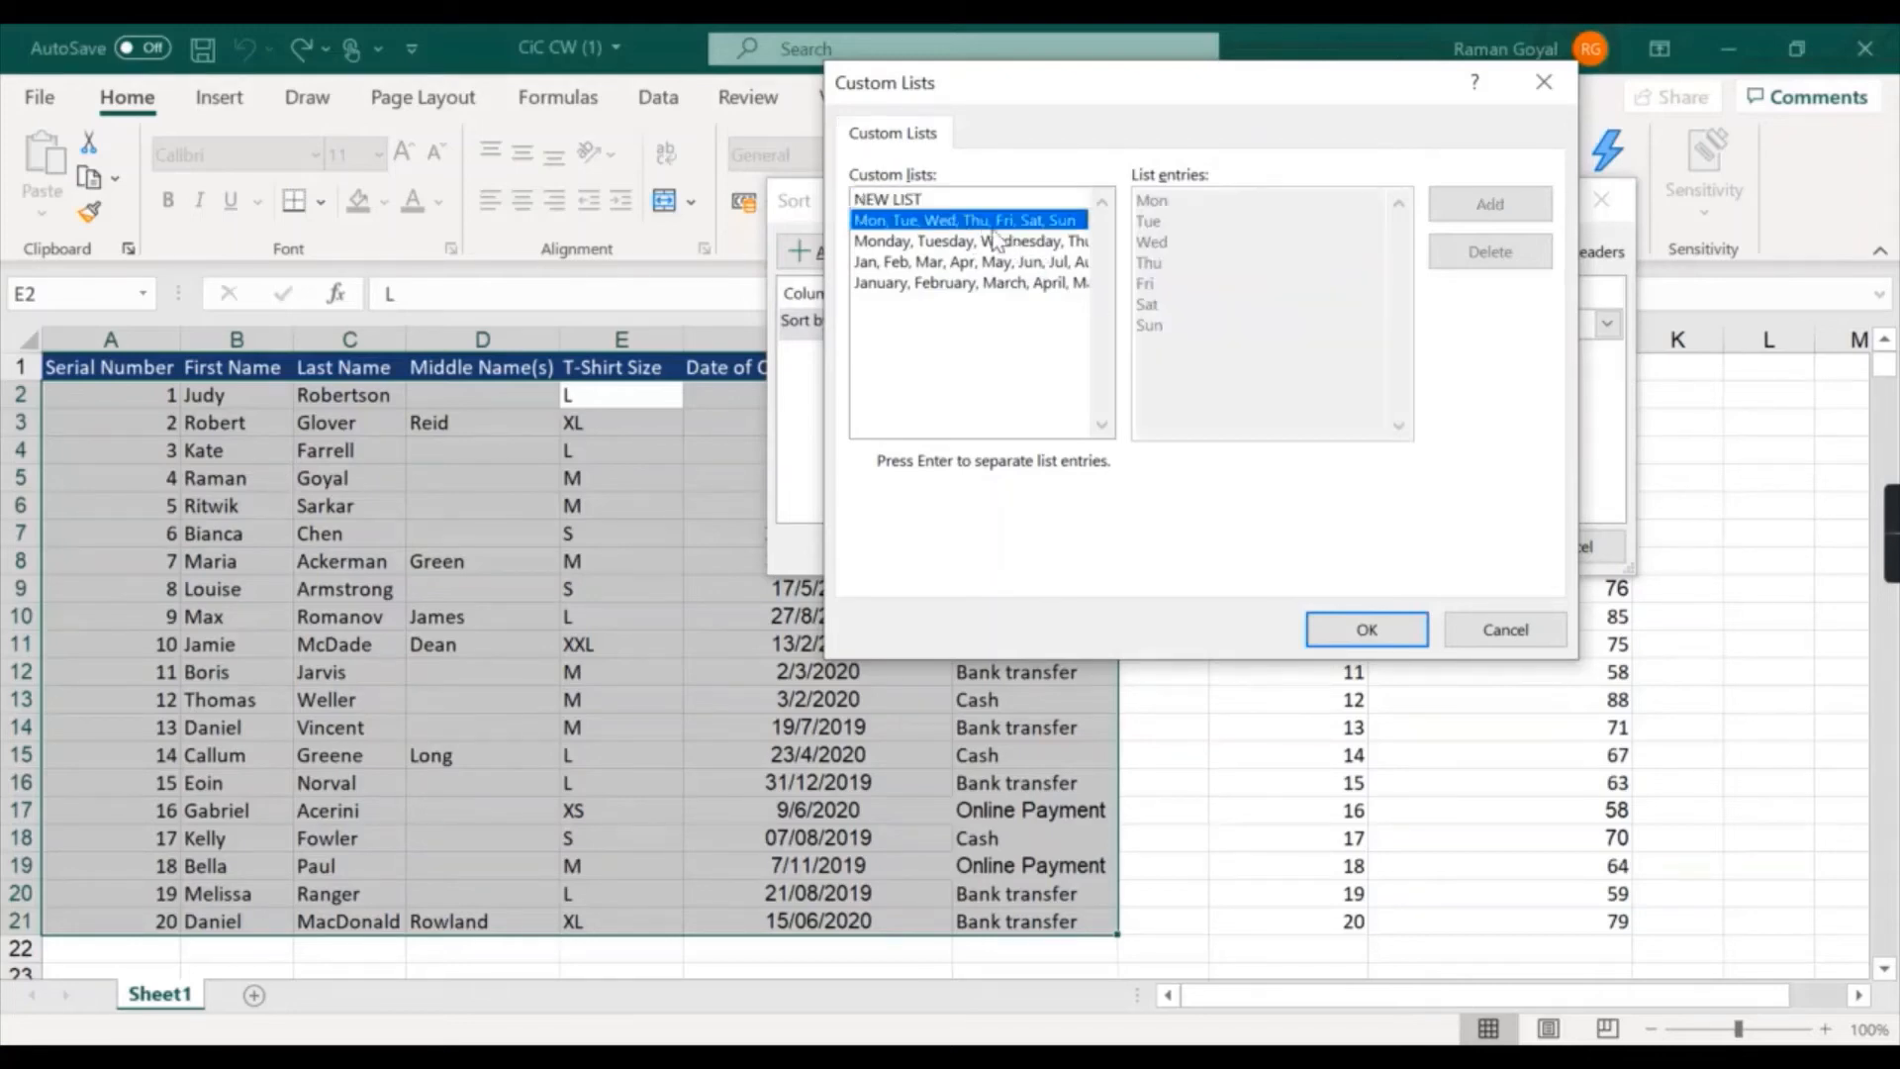
click(948, 241)
click(915, 284)
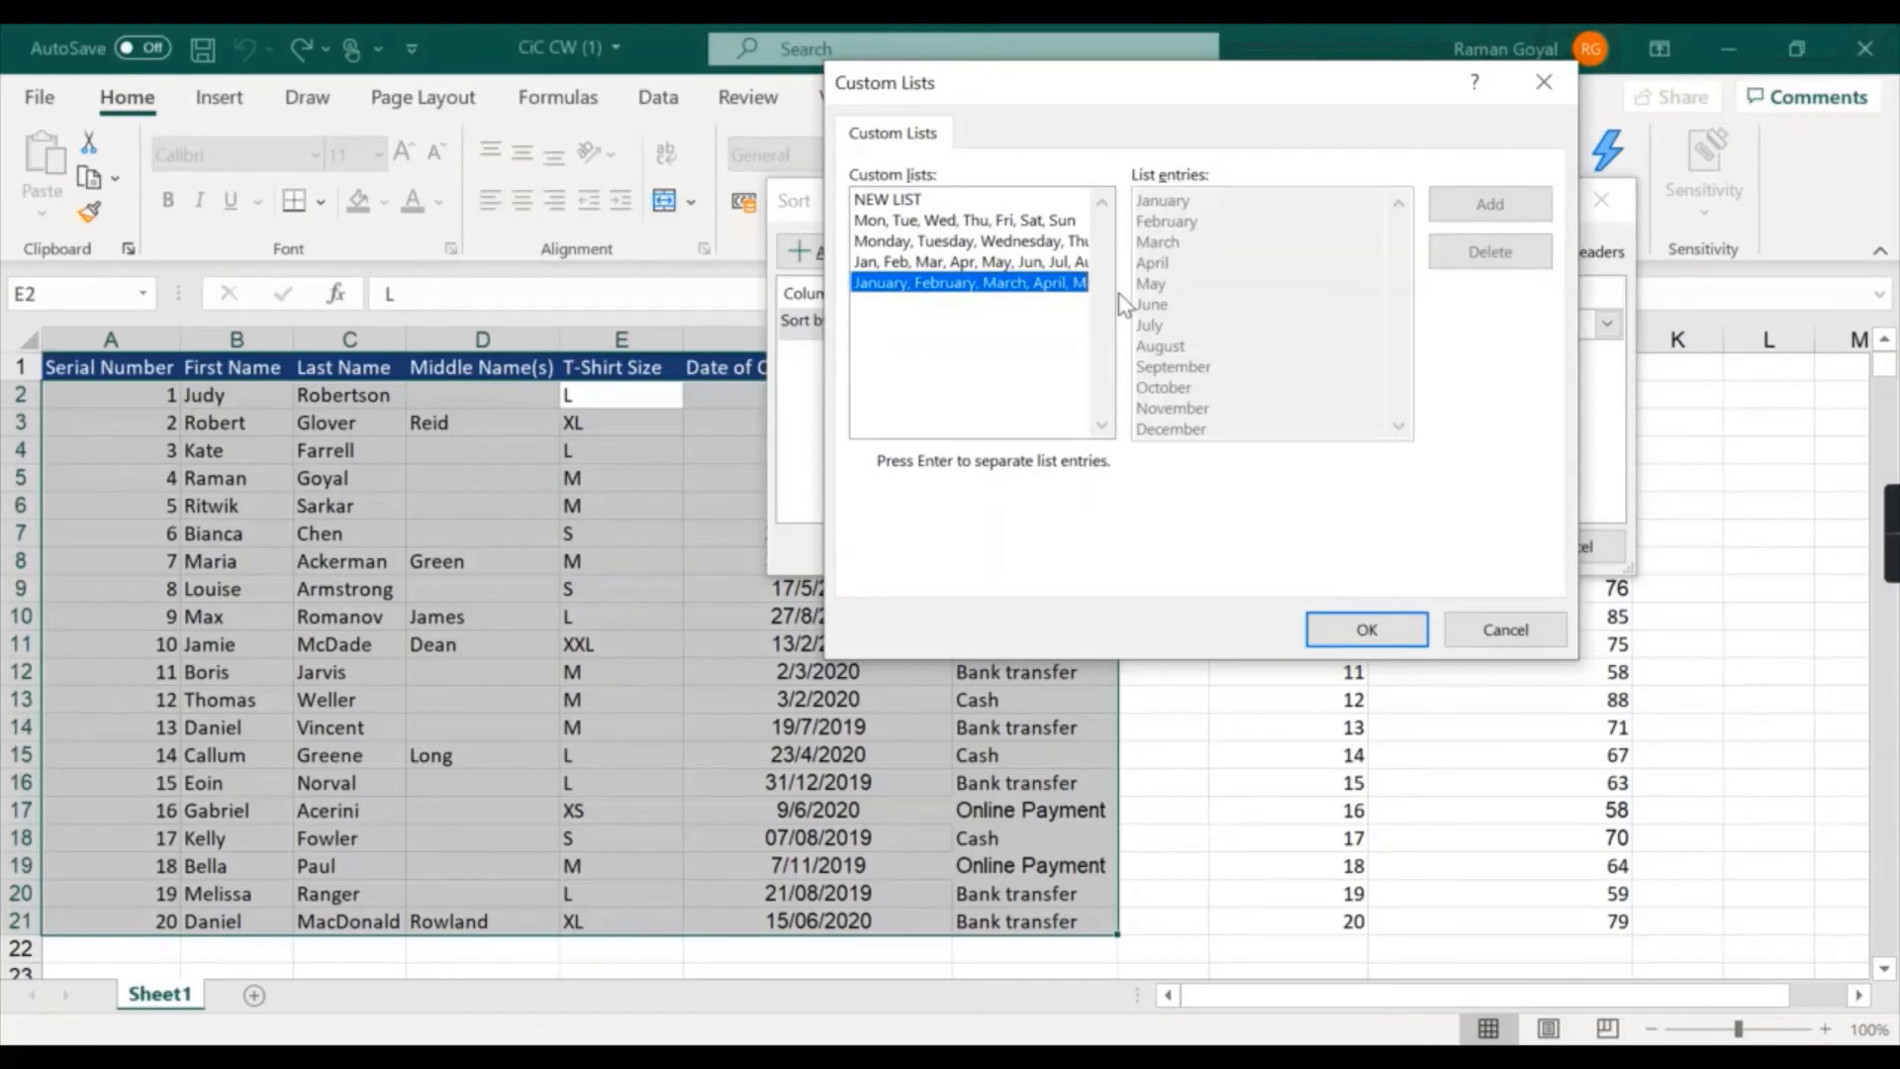
- Add a new custom list with the entries XS, S, M, L, XL and XXL
click(939, 198)
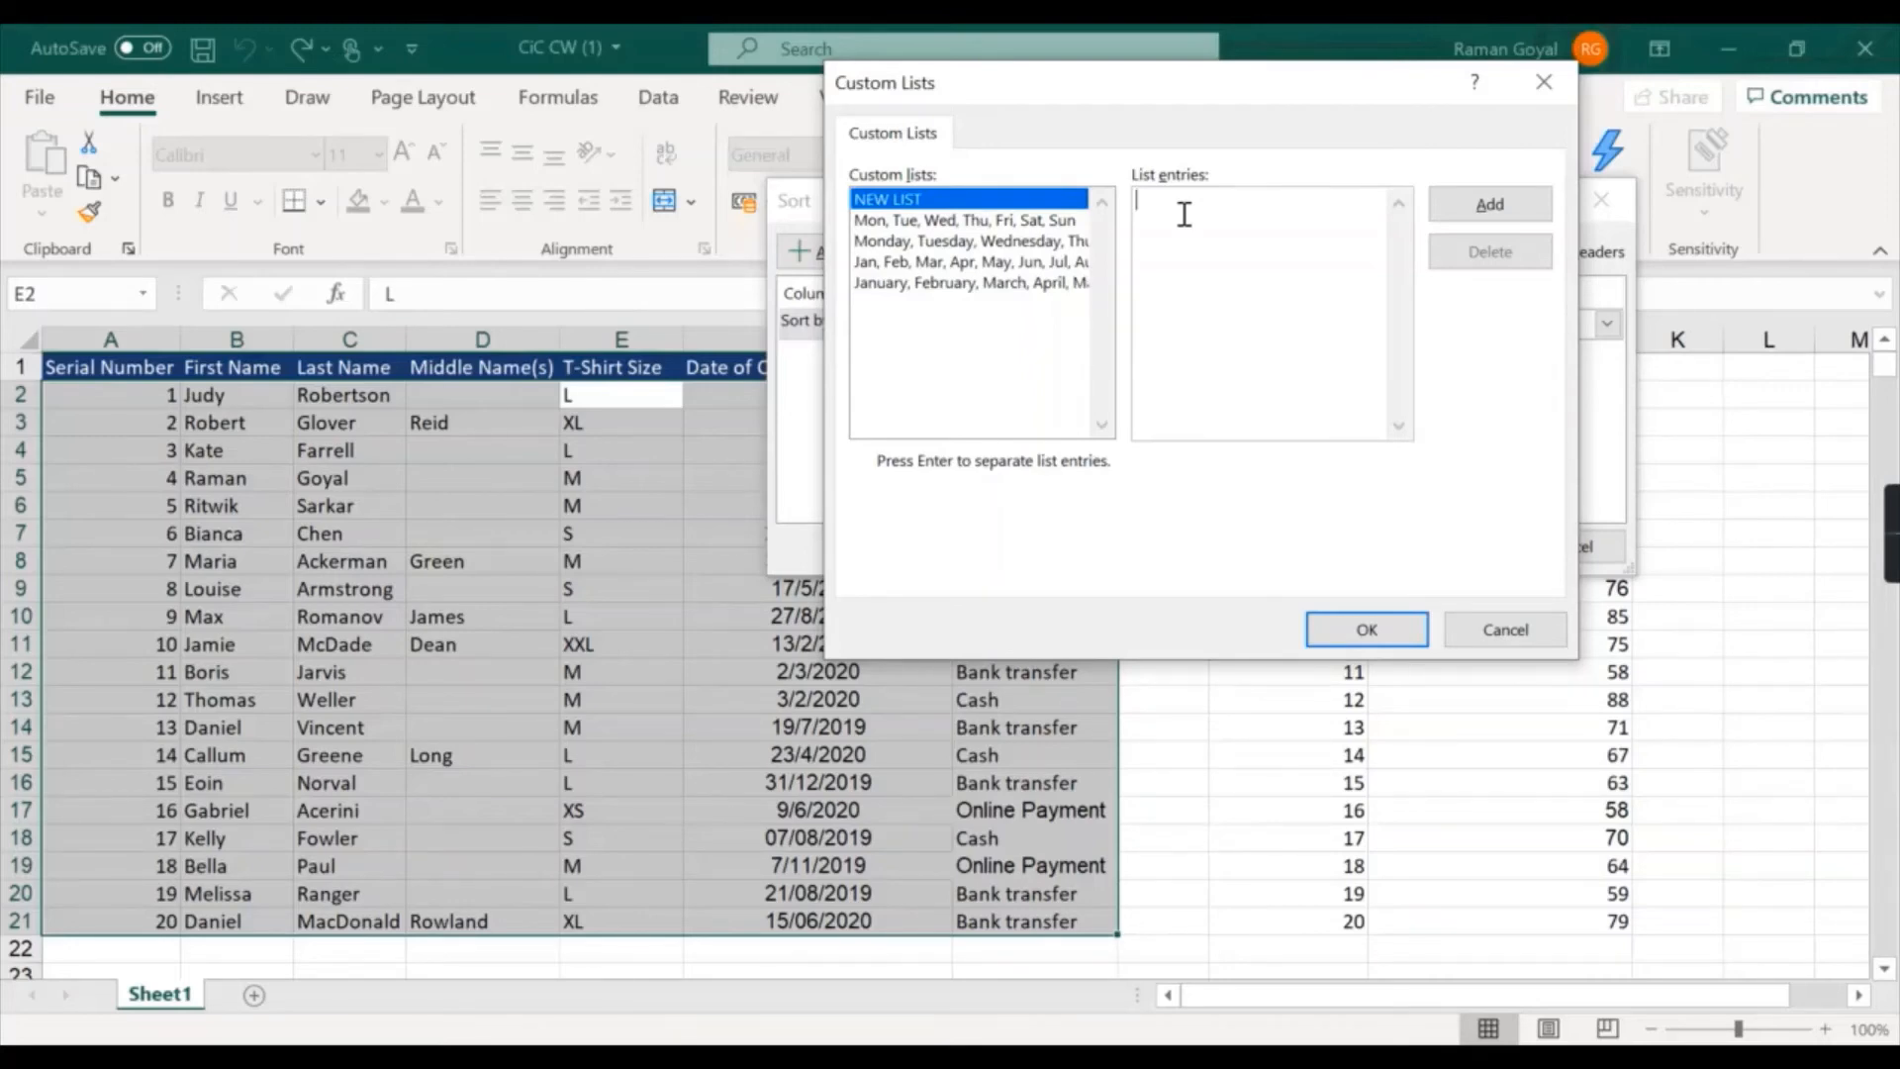
text(XS)
key(Return)
text(S)
key(Return)
text(M)
key(Return)
text(L)
key(Return)
text(XL)
key(Return)
text(XXL)
click(1489, 205)
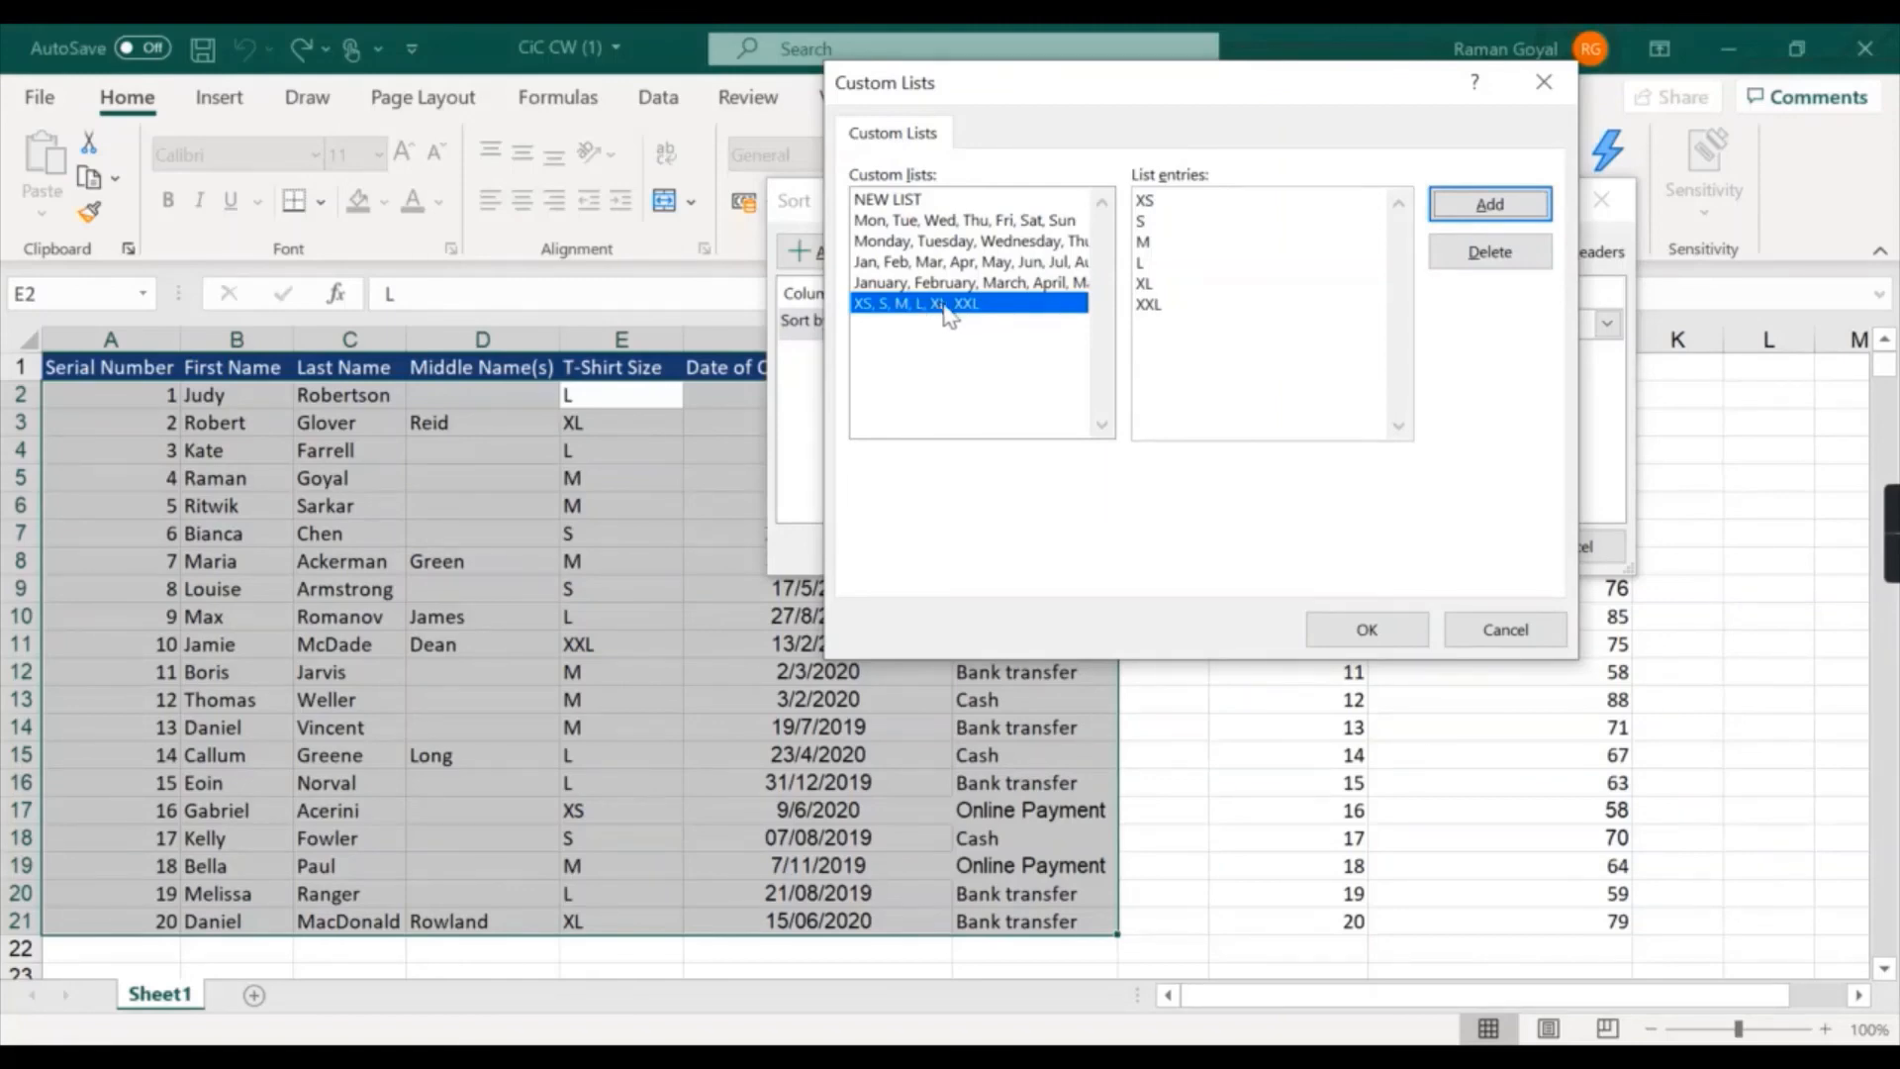
- Use the XS, S, M, L, XL, XXL list as the sort order and apply the T-Shirt Size sort
click(1346, 630)
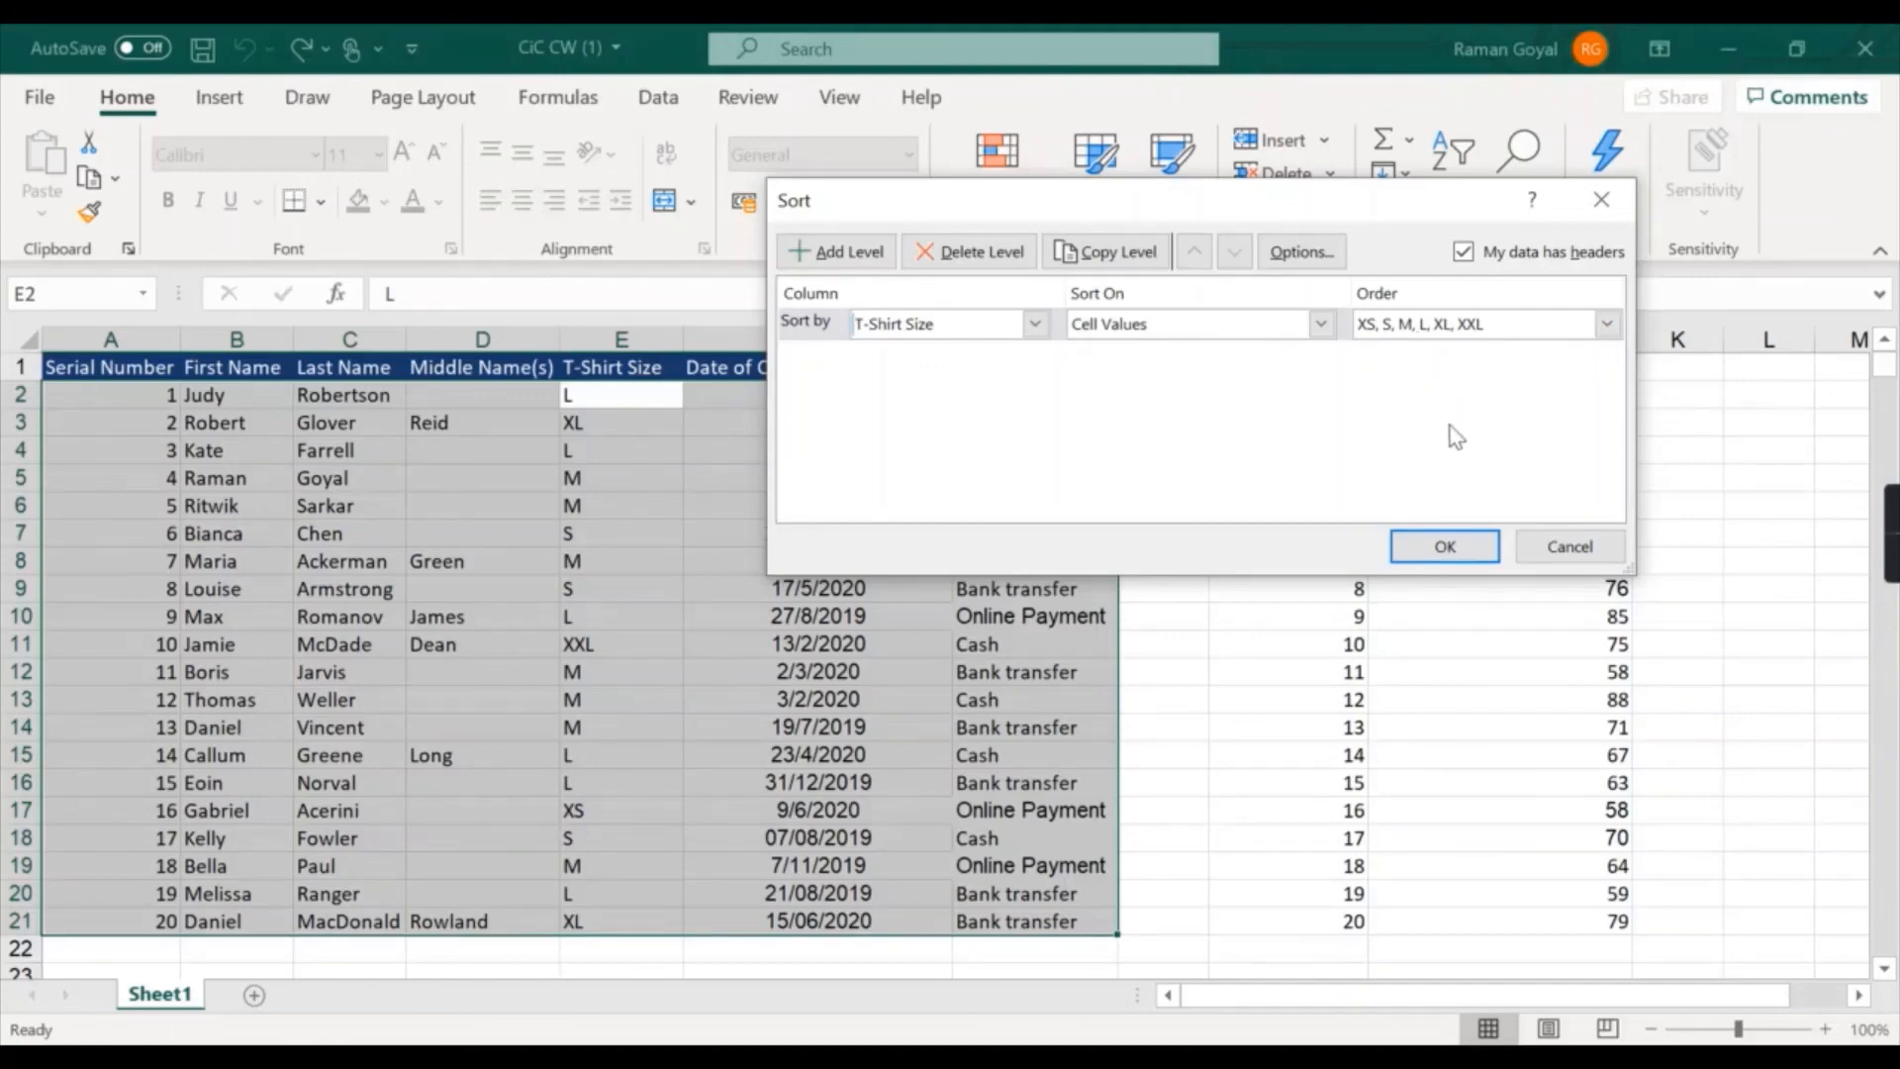
click(1443, 546)
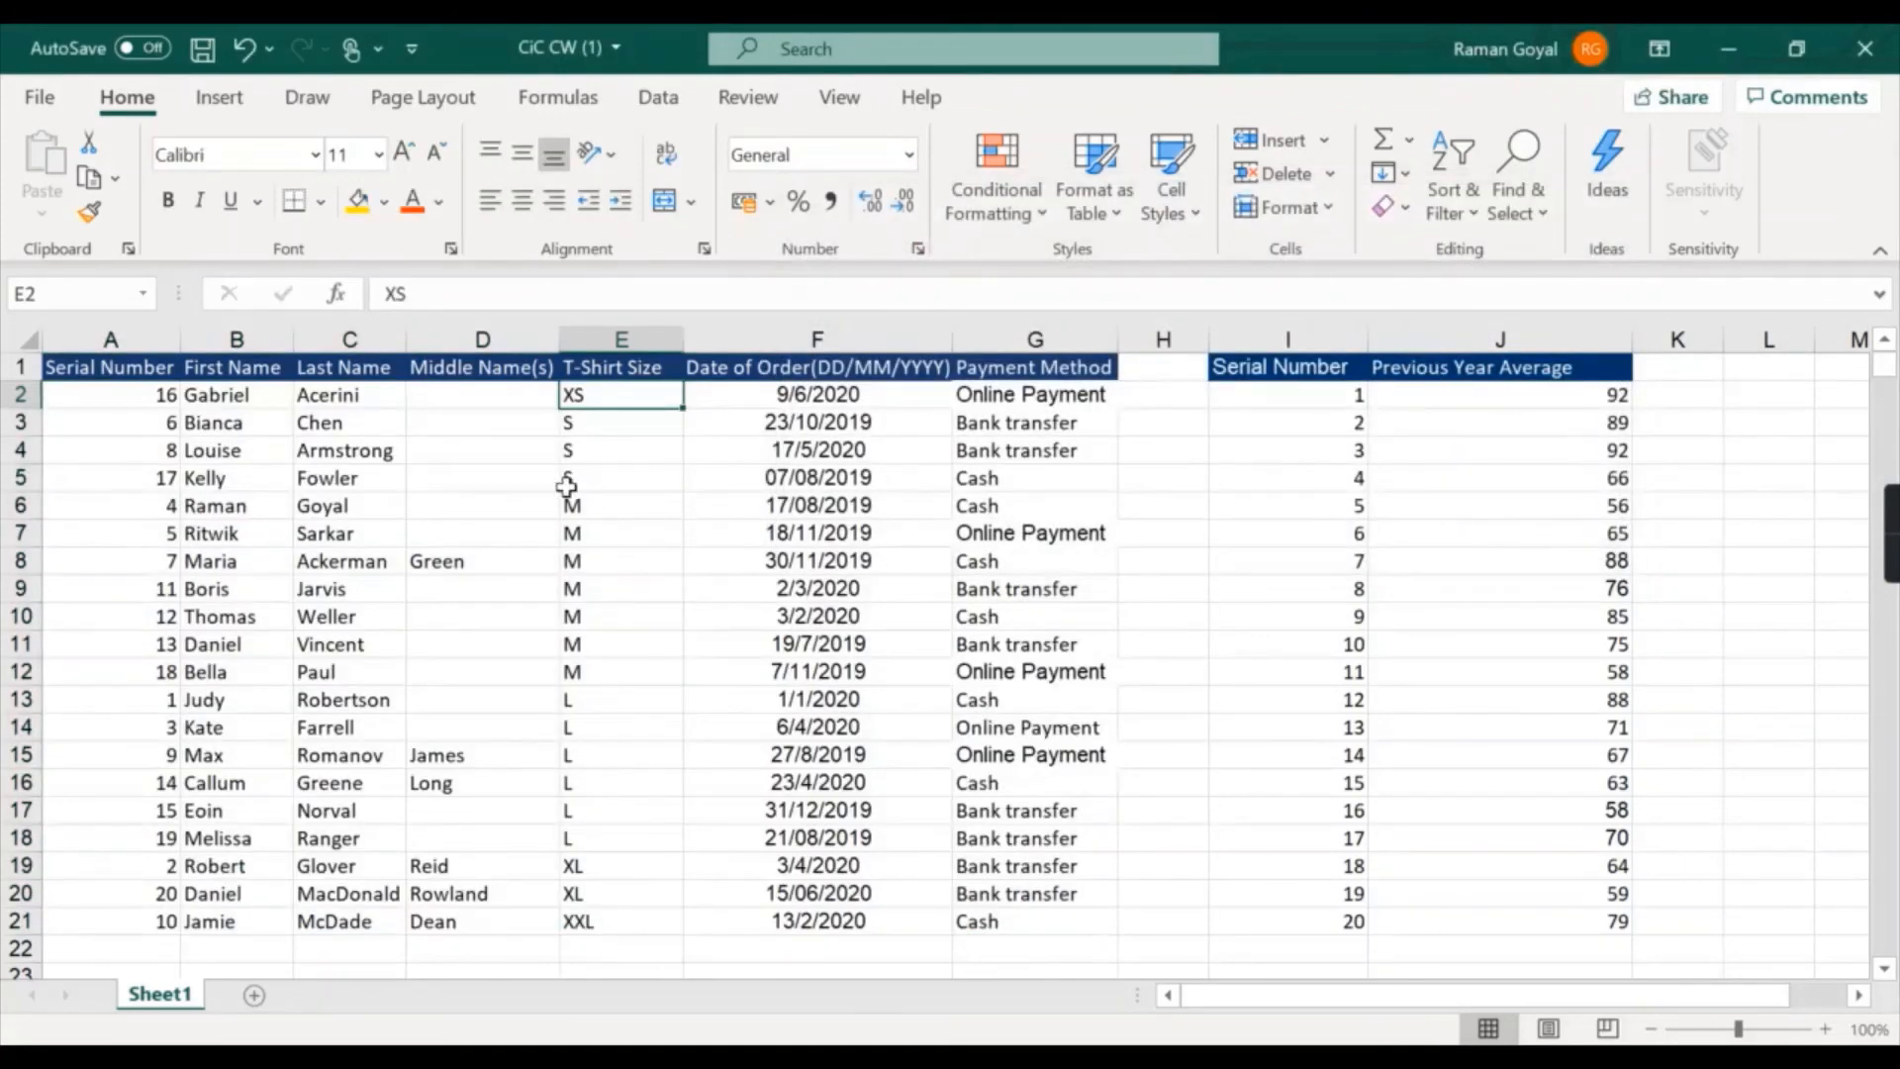